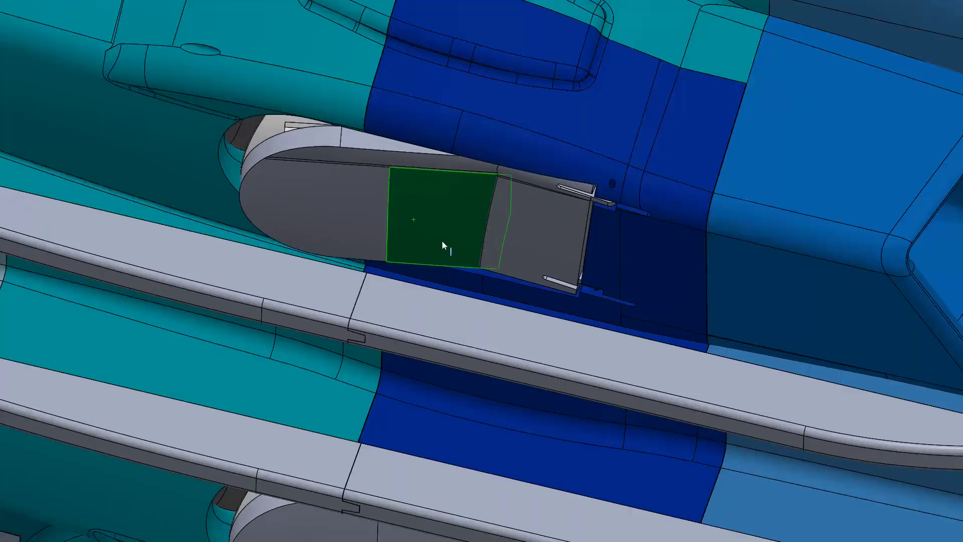
mouse_move(536, 258)
mouse_down()
mouse_move(610, 261)
mouse_move(548, 272)
mouse_up()
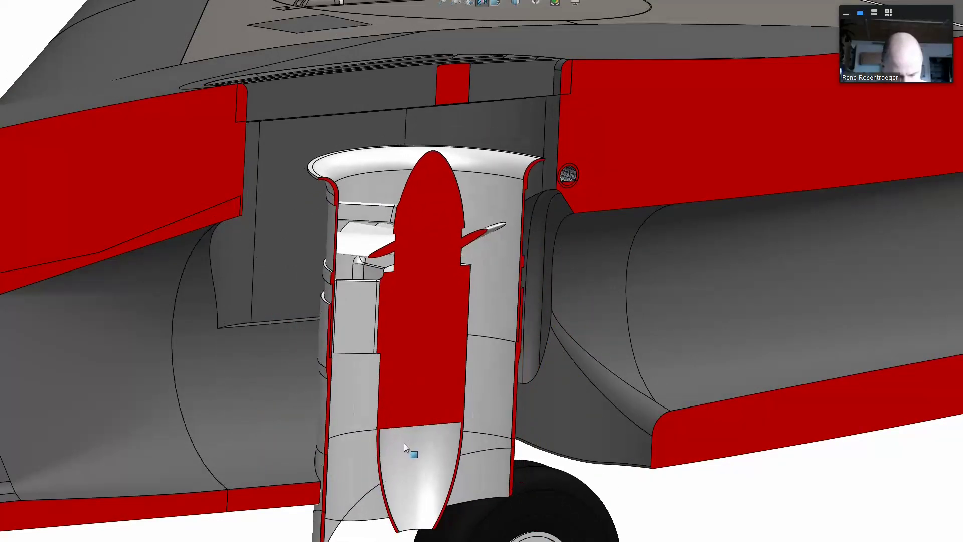
middle_drag(404, 443, 432, 379)
drag(359, 203, 268, 367)
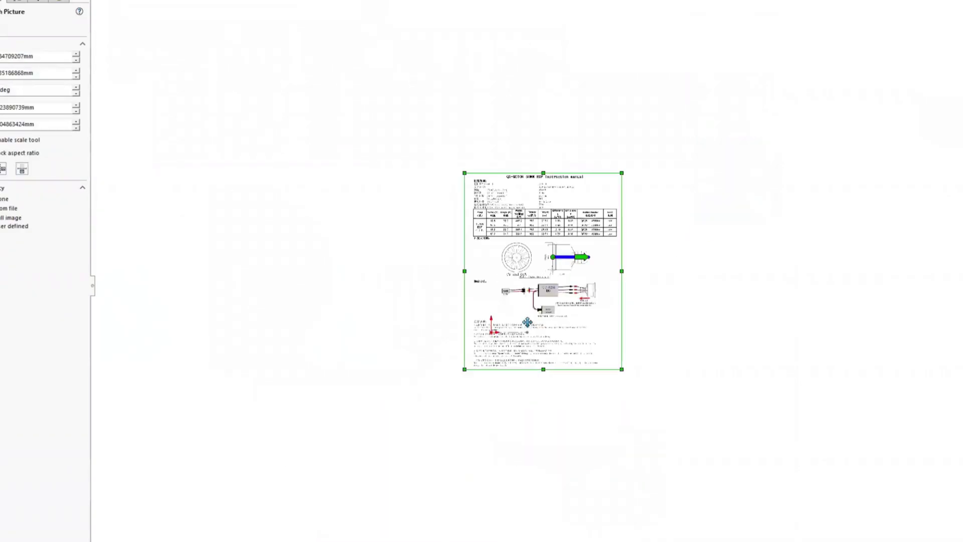
Trace the fan outline over the drawing picture with lines along the motor housing's front groove and sloped shoulder toward the duct
scroll(527, 322, down, 10)
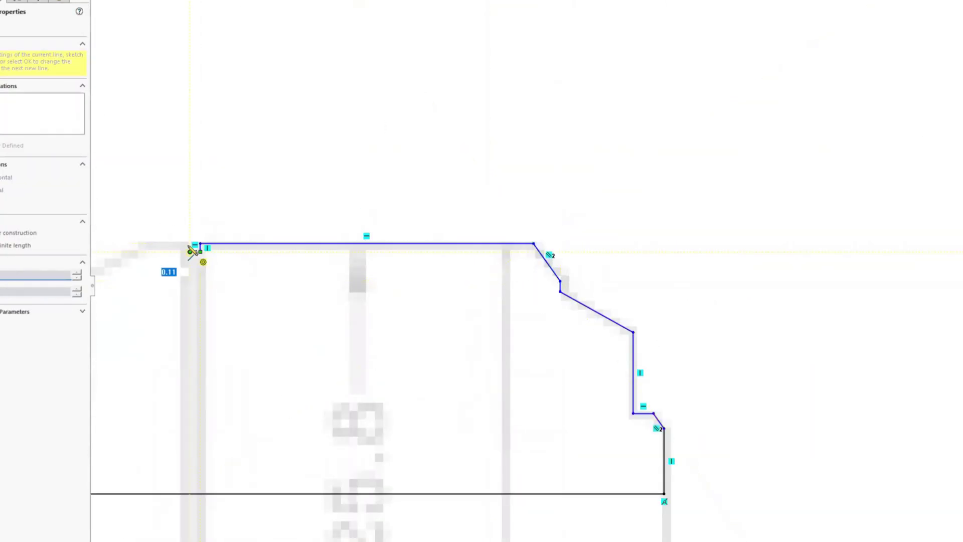
click(190, 243)
click(144, 244)
scroll(145, 243, down, 1)
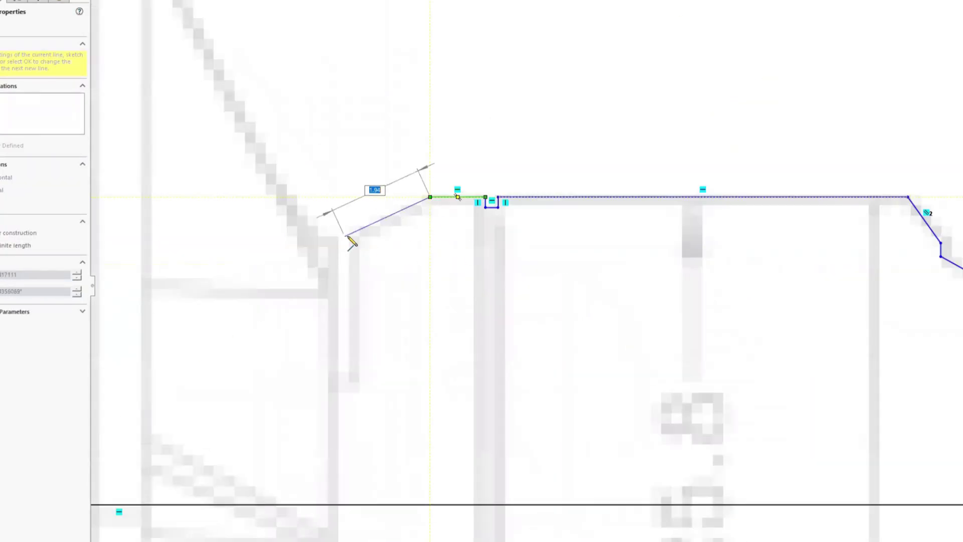
click(336, 240)
scroll(439, 158, down, 3)
click(401, 95)
ctrl+middle_drag(402, 96, 824, 223)
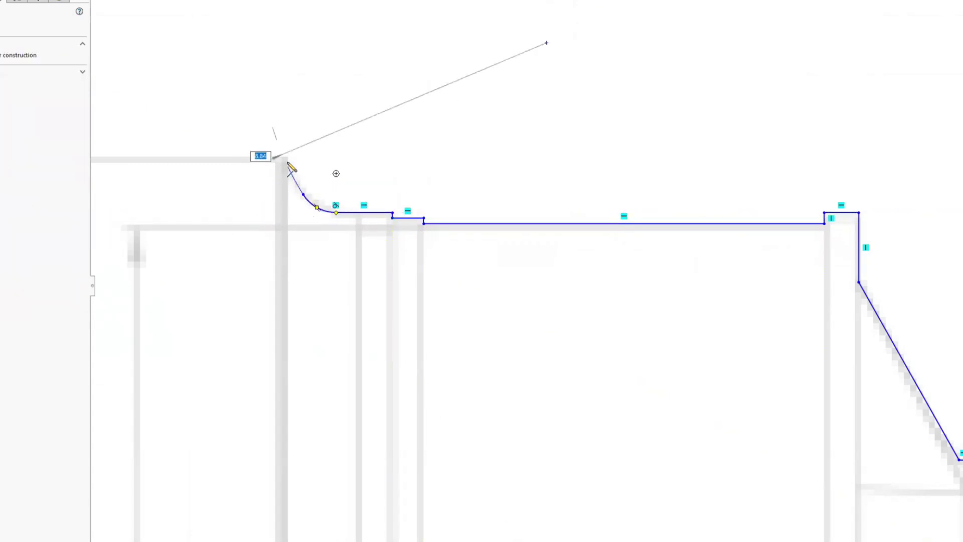
Complete the traced profile with the short top edge of the inlet lip and a front line down to the centreline
click(287, 159)
click(275, 159)
scroll(615, 281, up, 3)
click(422, 477)
scroll(725, 150, up, 1)
scroll(622, 311, down, 1)
click(439, 305)
scroll(617, 286, up, 3)
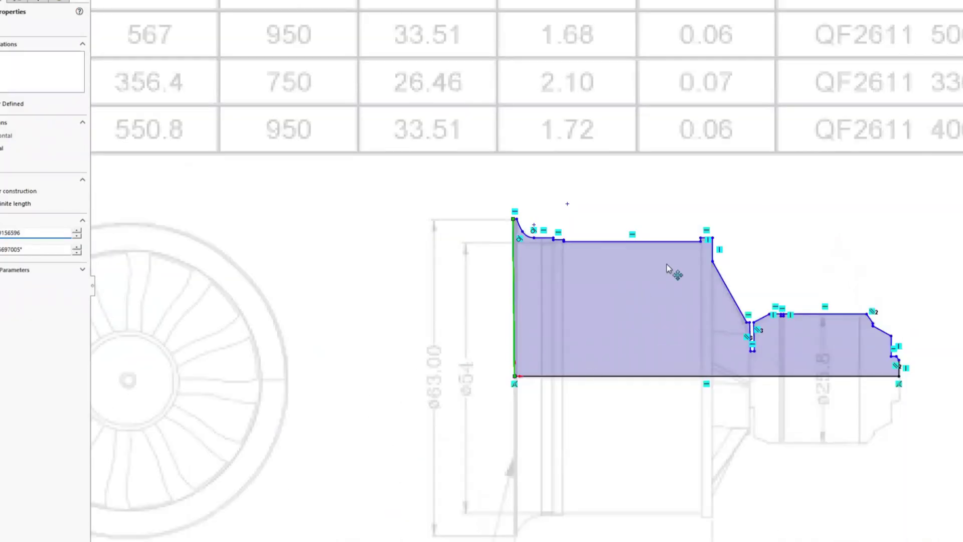
Revolve the closed fan profile about its horizontal centreline into a solid body
key(Return)
scroll(655, 256, down, 2)
middle_drag(501, 331, 662, 344)
click(549, 247)
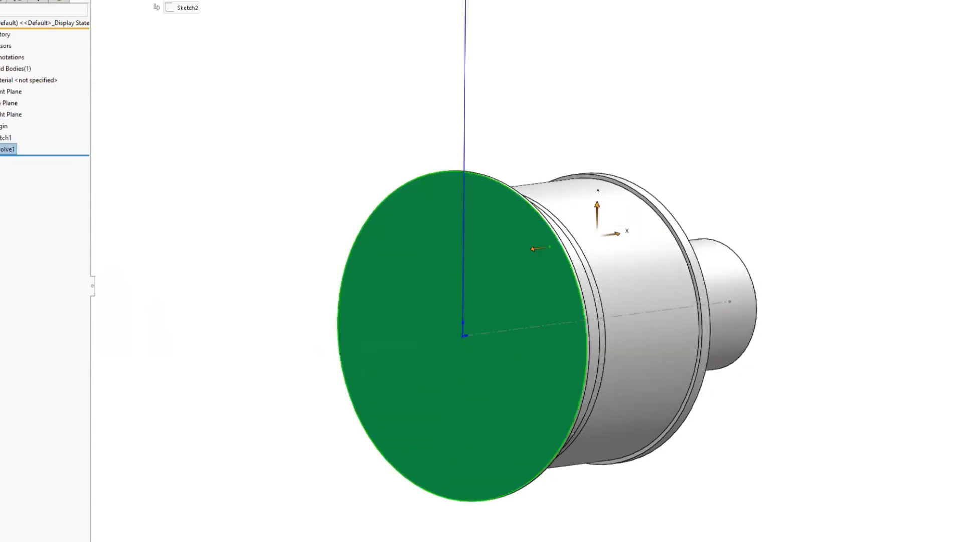
middle_drag(301, 211, 576, 241)
click(572, 366)
middle_drag(501, 165, 351, 165)
key(Return)
key(Escape)
middle_drag(577, 301, 577, 321)
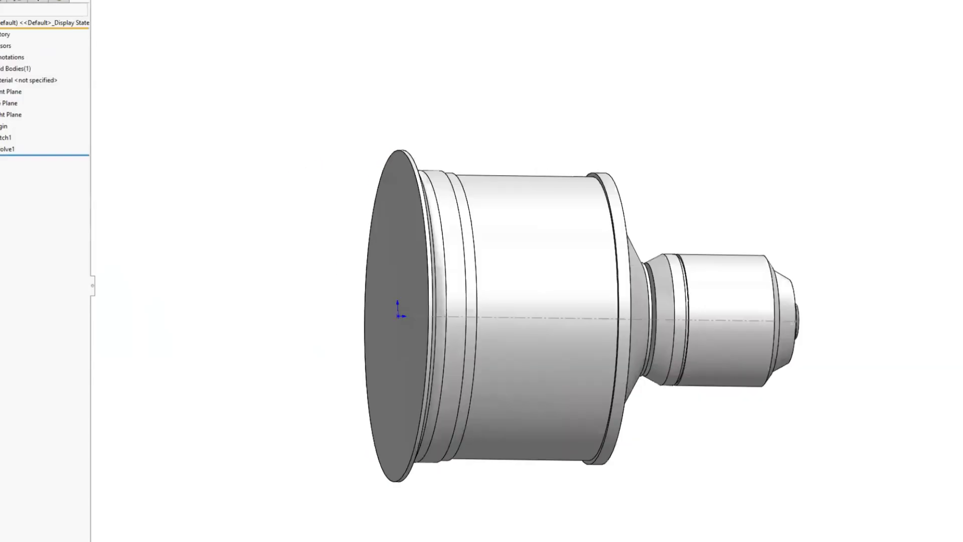
Sketch the duct's inner wall on the Front Plane with two inlet arcs, a horizontal line and a vertical line to the centreline
click(11, 91)
click(25, 67)
scroll(364, 1, down, 3)
click(375, 146)
click(496, 153)
key(l)
click(418, 163)
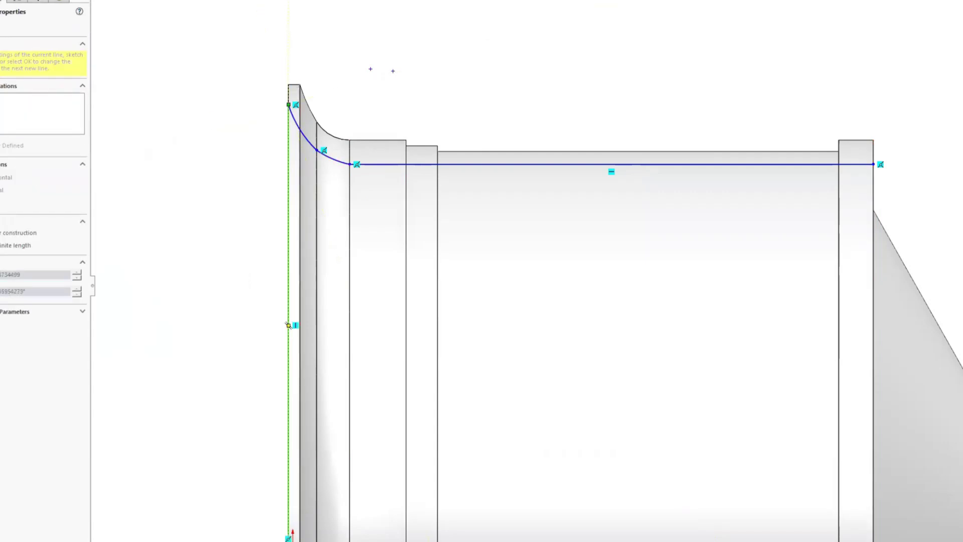
scroll(506, 429, up, 2)
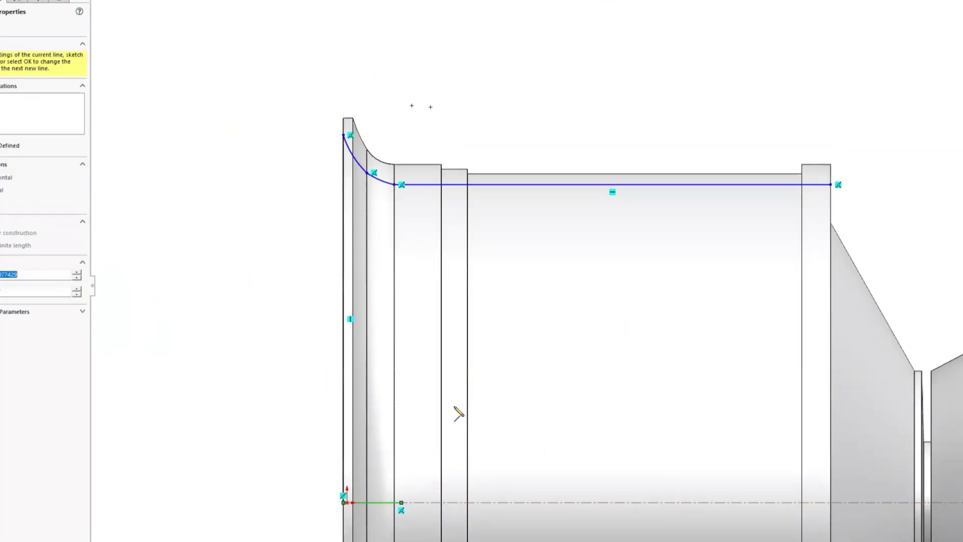
Try to sketch a curved hub nose rising from the end of the short centreline segment
click(520, 438)
key(Escape)
scroll(431, 467, down, 4)
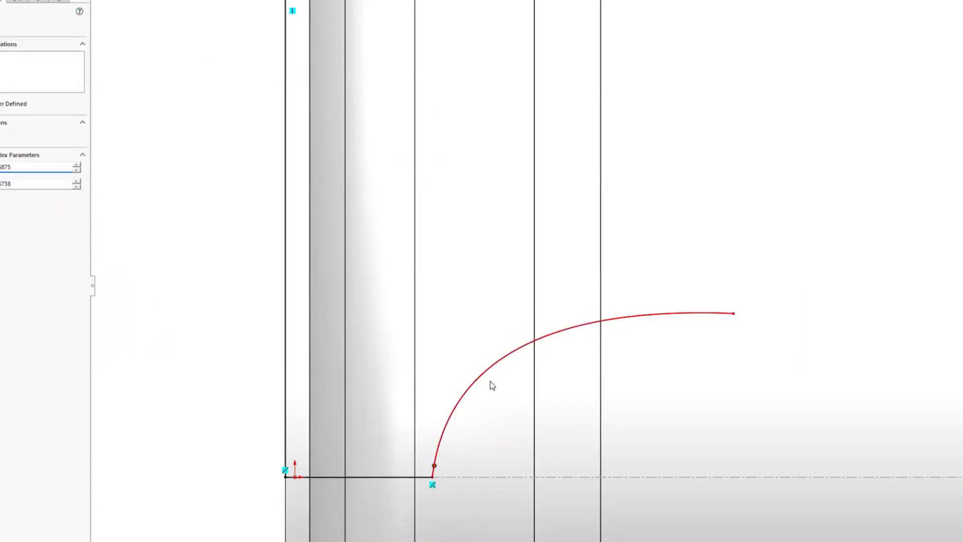
Sketch the hub outline with a sloped nose line, a horizontal line and a vertical line closing the profile at the inner wall
click(622, 279)
scroll(622, 279, up, 3)
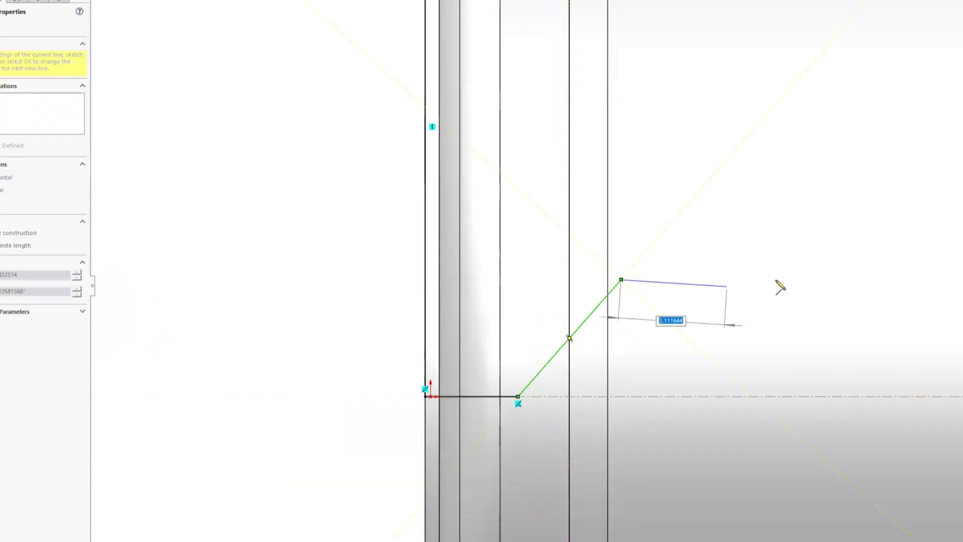
ctrl+middle_drag(842, 284, 417, 306)
click(710, 301)
scroll(709, 301, up, 2)
click(643, 84)
scroll(634, 61, up, 2)
key(Escape)
scroll(671, 262, up, 2)
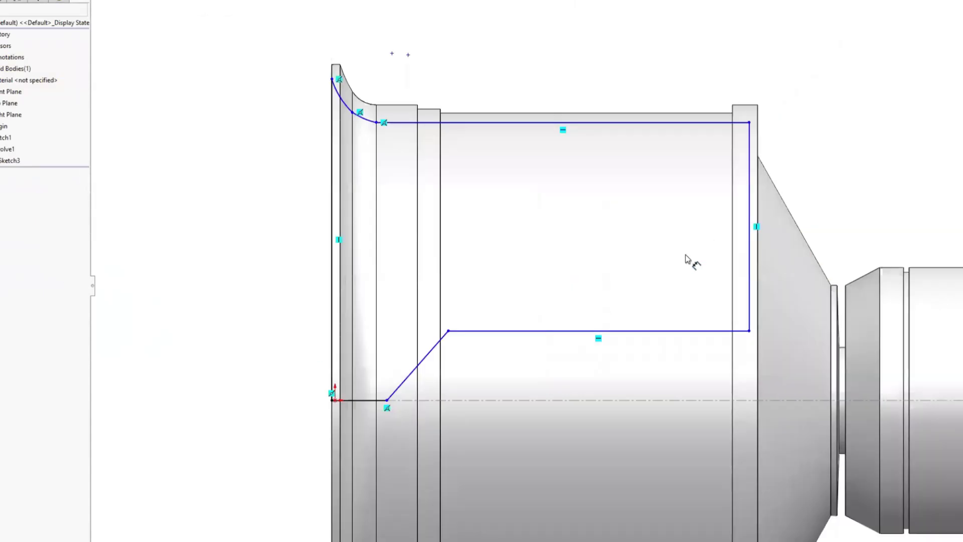
Edit the revolved body's profile sketch at the front edge of its inlet lip
scroll(358, 365, down, 6)
drag(346, 364, 358, 366)
scroll(357, 368, up, 4)
click(492, 97)
click(539, 59)
scroll(513, 176, down, 8)
click(508, 175)
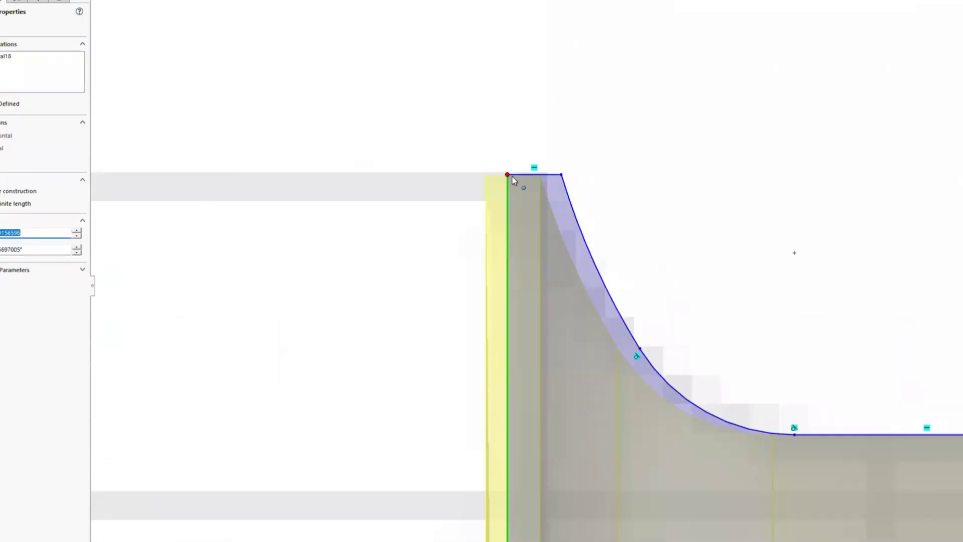
scroll(513, 176, up, 10)
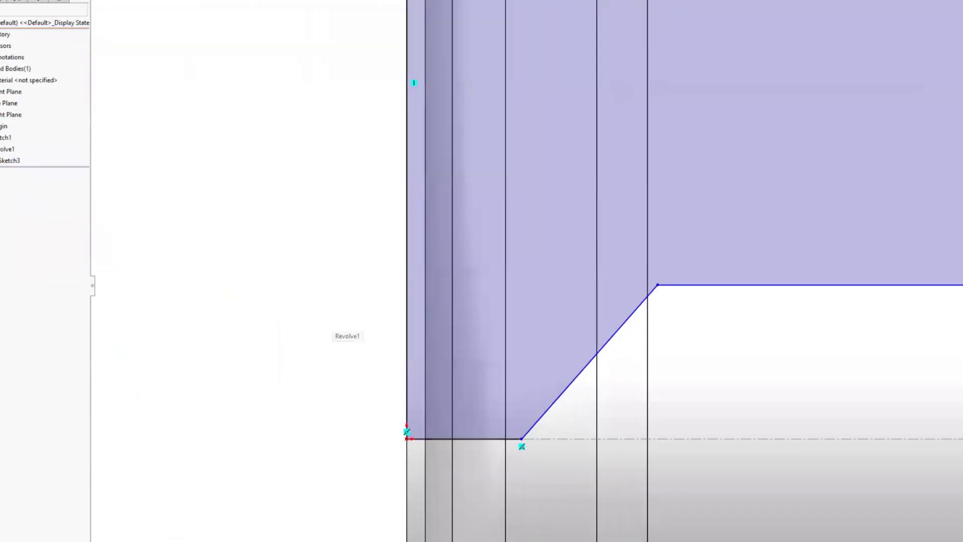
Dimension the short segment on the centreline and move the hub nose's start point toward the front face
scroll(616, 285, up, 4)
click(544, 359)
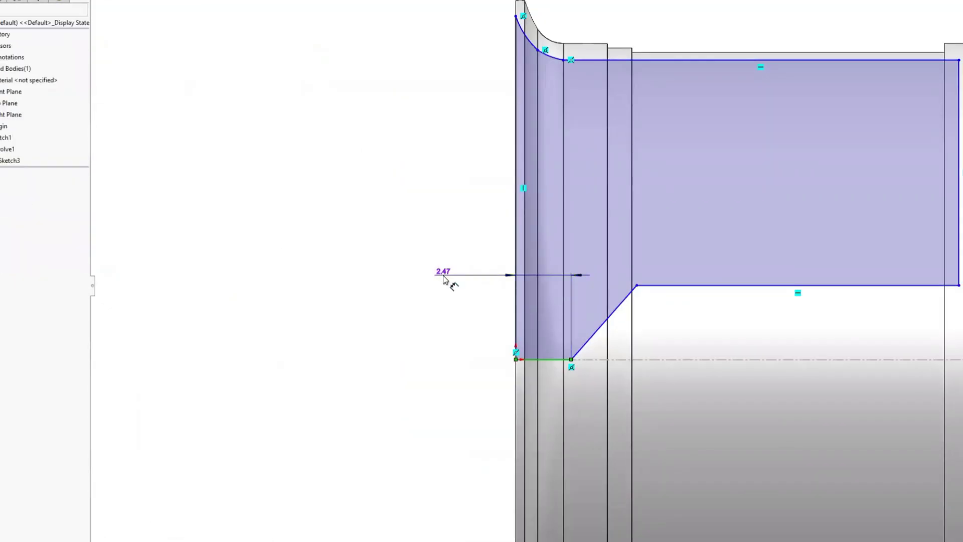
click(444, 275)
key(Escape)
scroll(561, 364, down, 5)
drag(587, 353, 445, 351)
scroll(917, 227, up, 2)
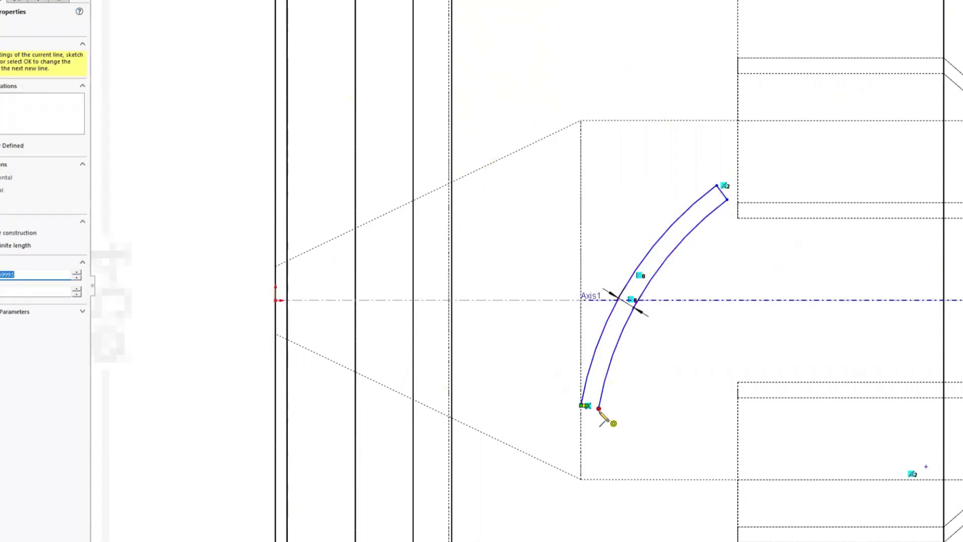
Close the lower end of the curved fan-blade profile with a short line between its two offset arcs
click(599, 409)
scroll(618, 284, up, 6)
scroll(683, 301, down, 4)
scroll(684, 296, up, 4)
key(Escape)
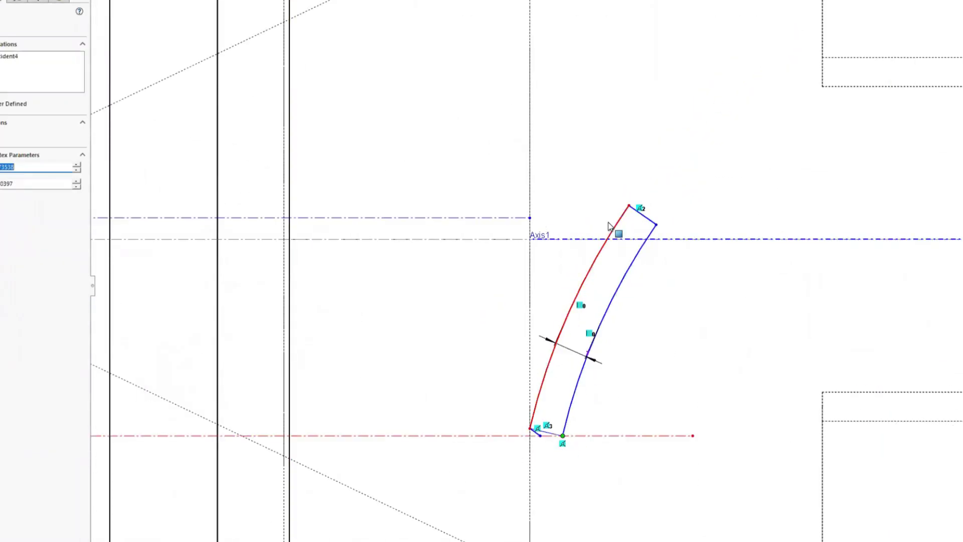
scroll(633, 372, up, 5)
scroll(645, 333, down, 3)
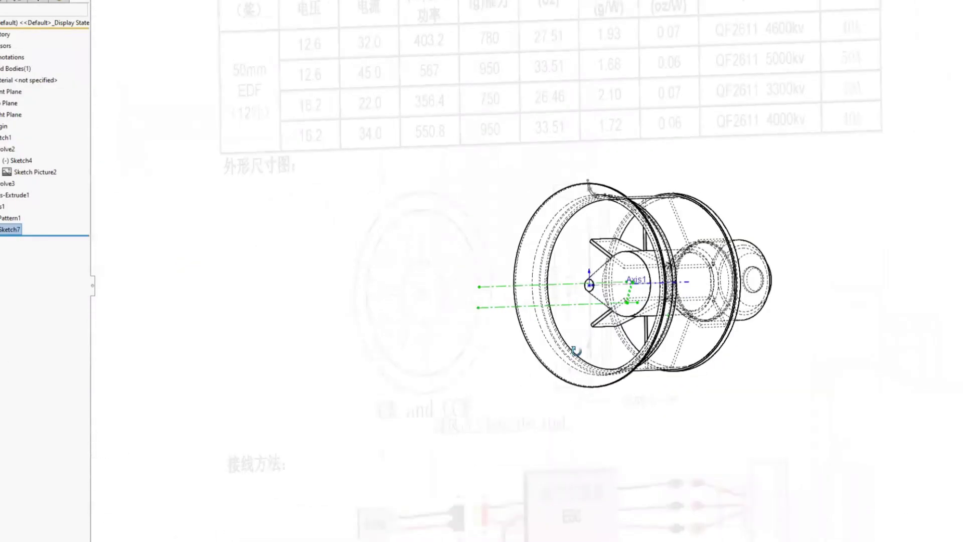
key(ctrl+8)
scroll(617, 287, up, 10)
key(Escape)
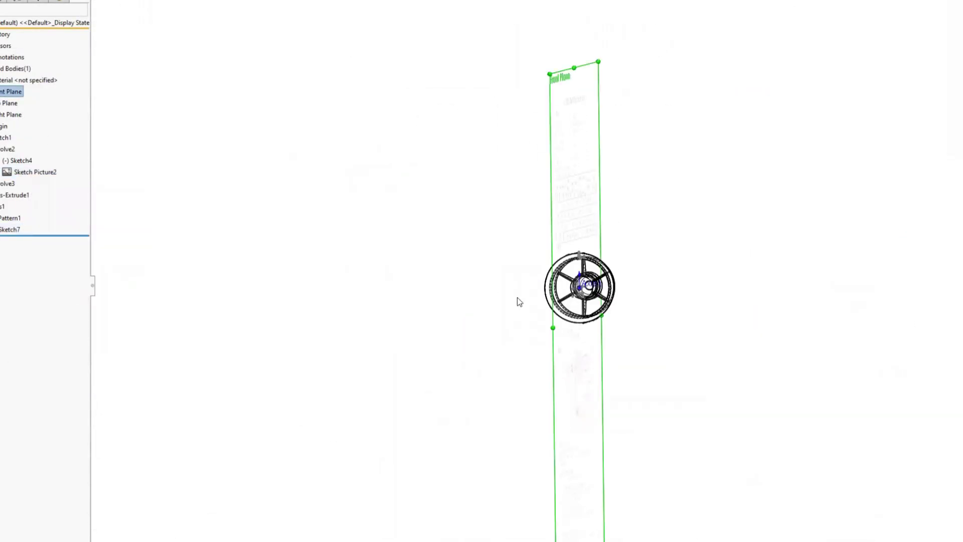
scroll(524, 298, down, 5)
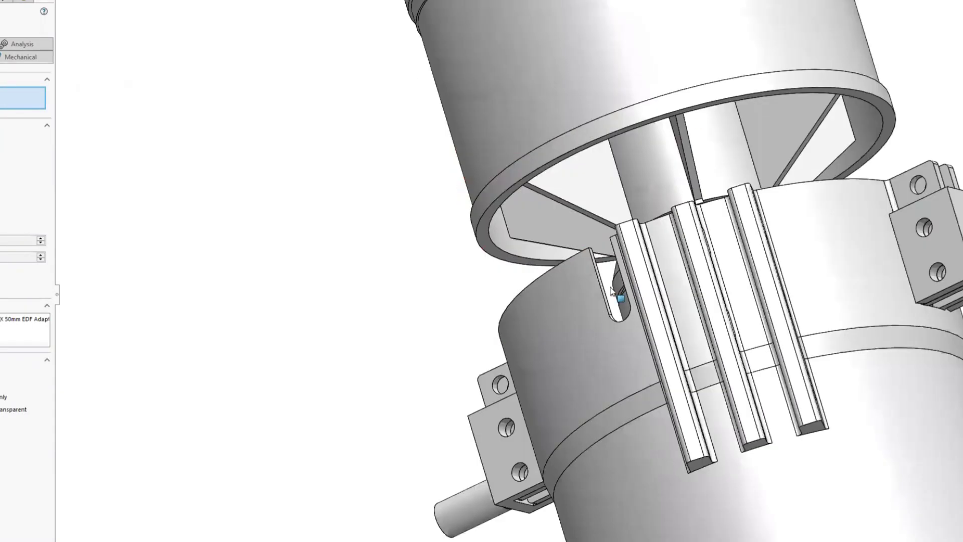
Pick the fan duct's cylindrical outer face for a mate with the 50mm EDF adapter
click(513, 165)
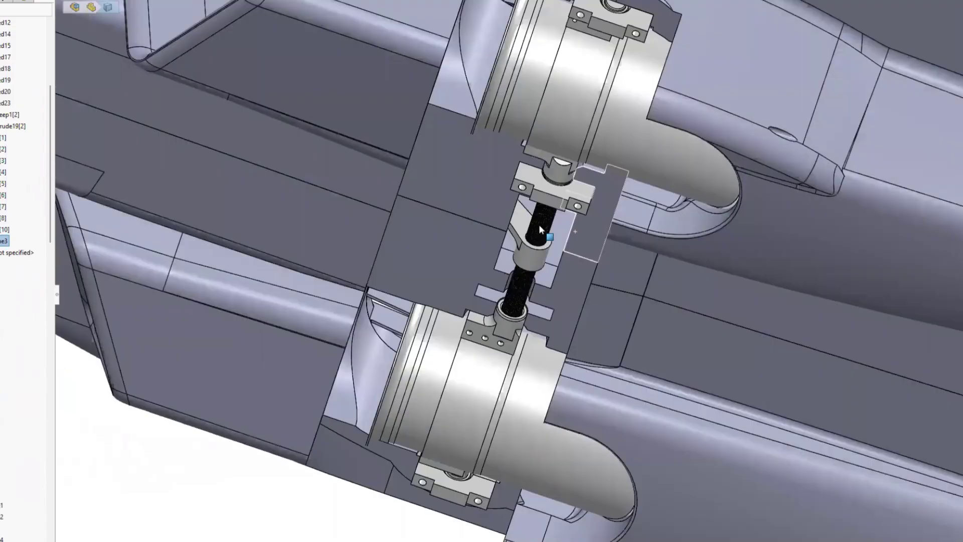
Swing the linked pair of 50mm EDF units inside the fuselage openings from stowed to vertical
mouse_move(538, 224)
middle_down()
mouse_move(547, 227)
mouse_move(536, 227)
middle_up()
drag(535, 226, 571, 307)
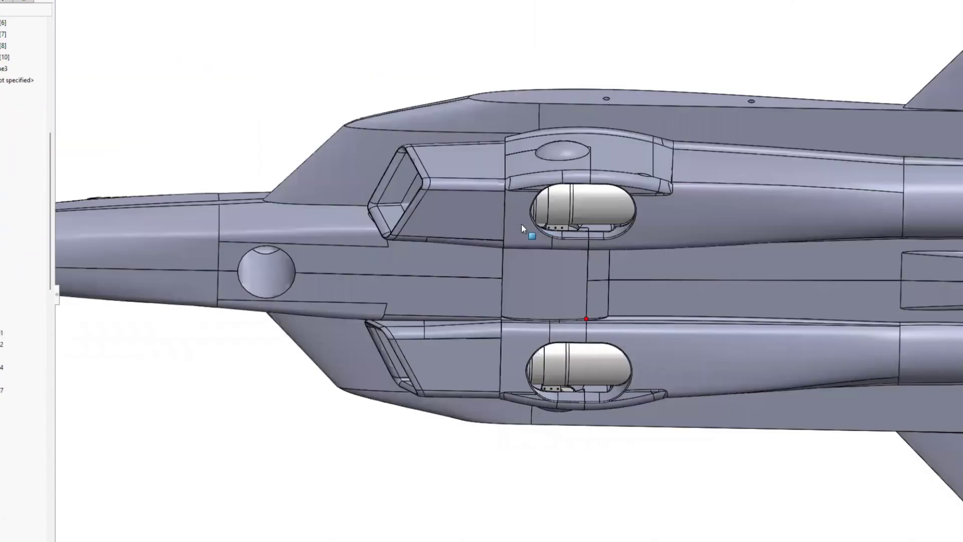
drag(522, 230, 471, 389)
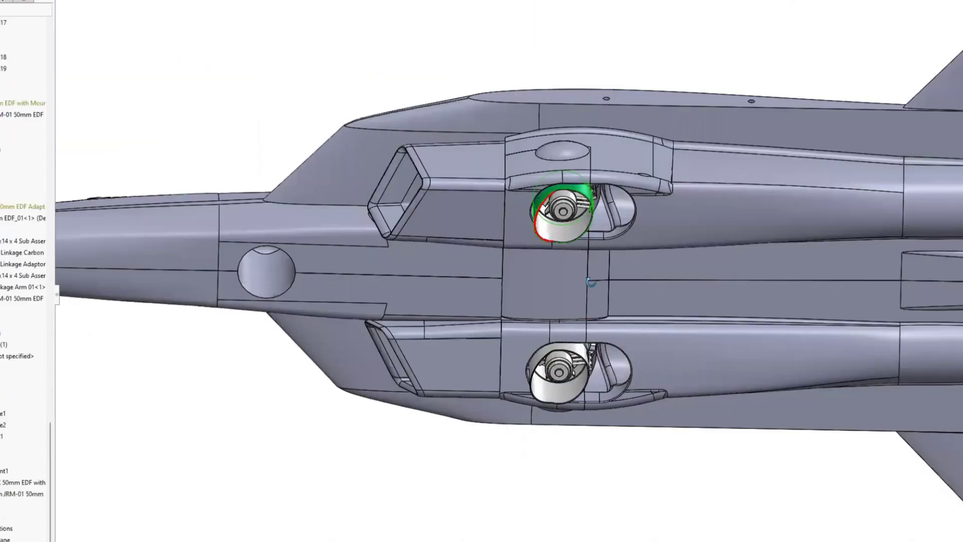
middle_drag(470, 388, 696, 326)
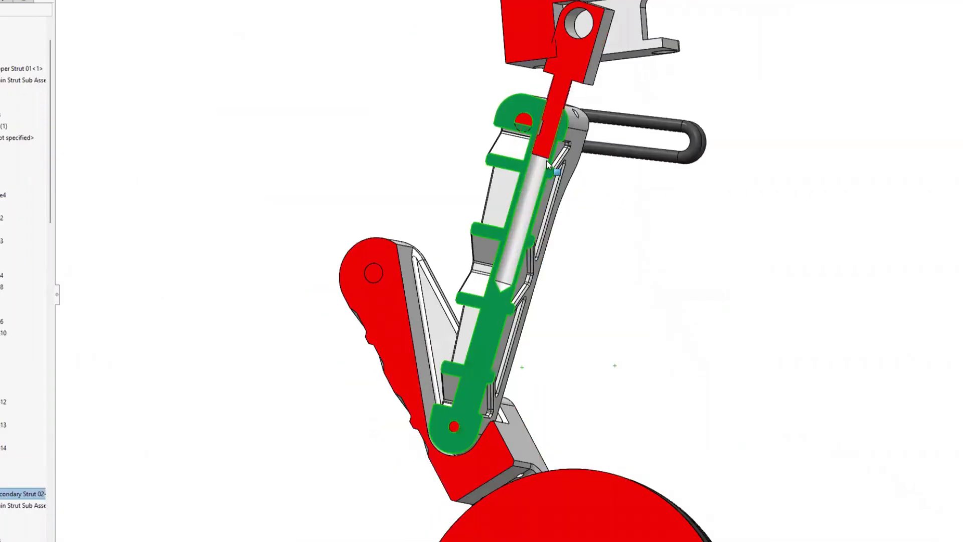
scroll(546, 174, down, 3)
middle_drag(546, 175, 627, 229)
scroll(538, 262, up, 1)
click(627, 229)
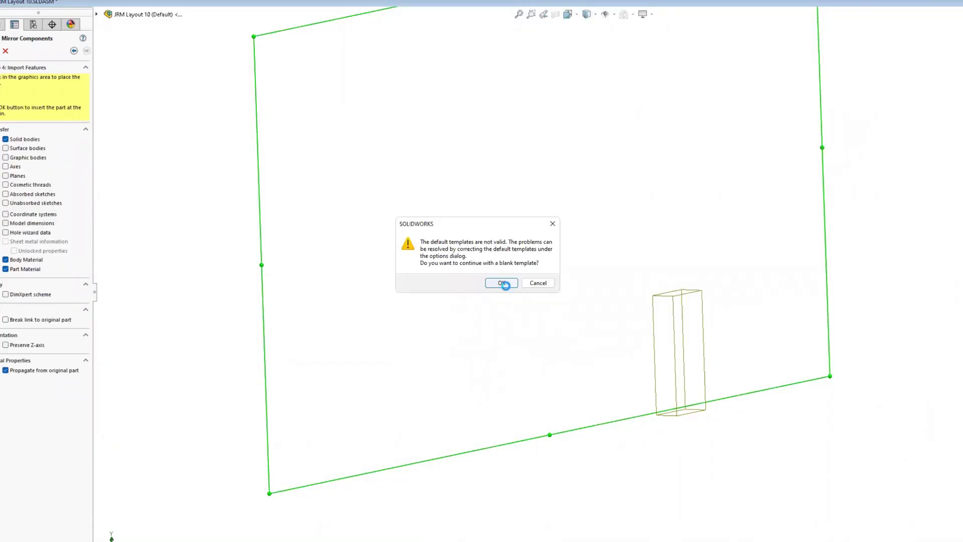
Finish mirroring the narrow box-shaped component across the plane, continuing with a blank template
click(501, 283)
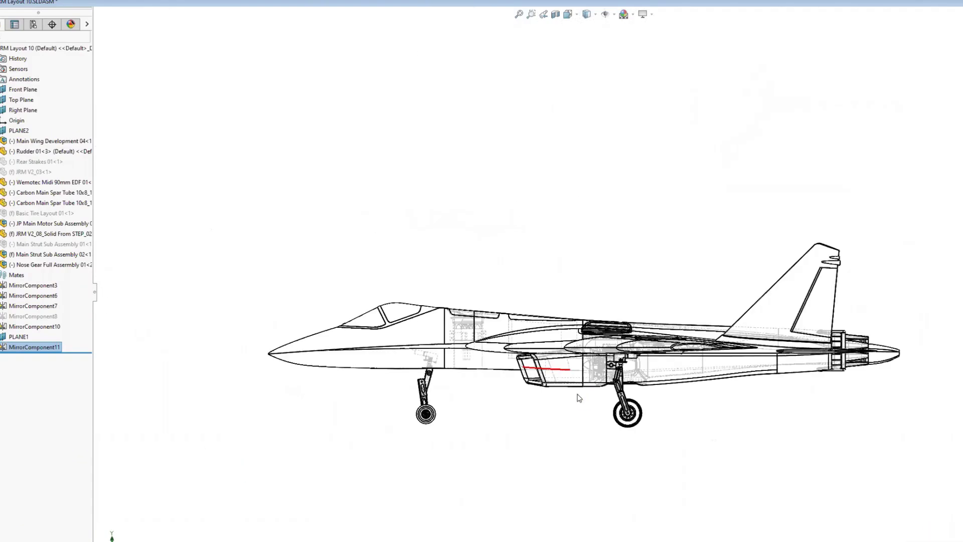
Examine the aircraft layout's landing gear from several angles and close in on the nose gear strut
middle_drag(580, 398, 619, 339)
scroll(634, 397, down, 5)
middle_drag(623, 439, 527, 389)
scroll(551, 400, down, 5)
scroll(673, 273, up, 5)
middle_drag(672, 273, 602, 417)
scroll(577, 296, up, 1)
middle_drag(577, 295, 505, 97)
scroll(403, 255, down, 6)
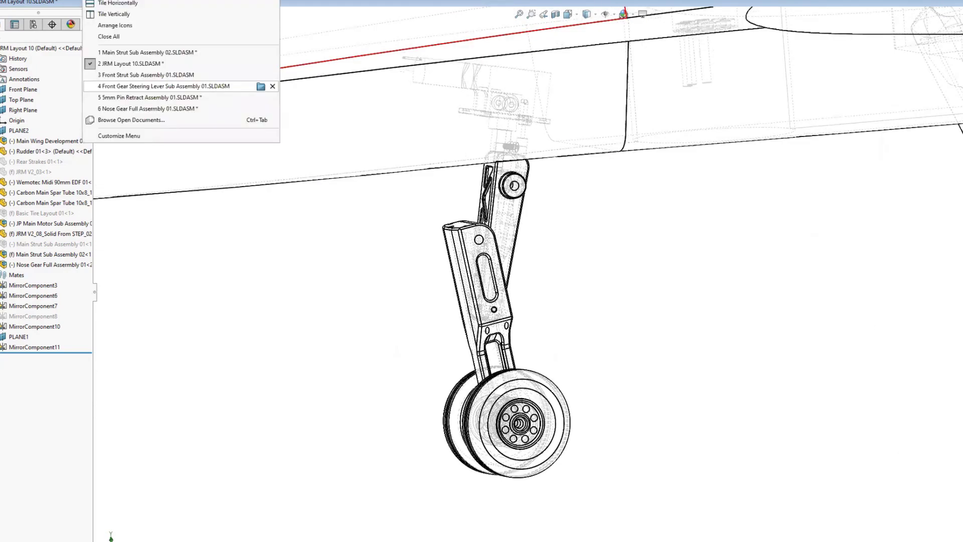
Switch to the Main Strut Sub Assembly 02 document and inspect the brake shoe's pivot above the wheel
click(160, 97)
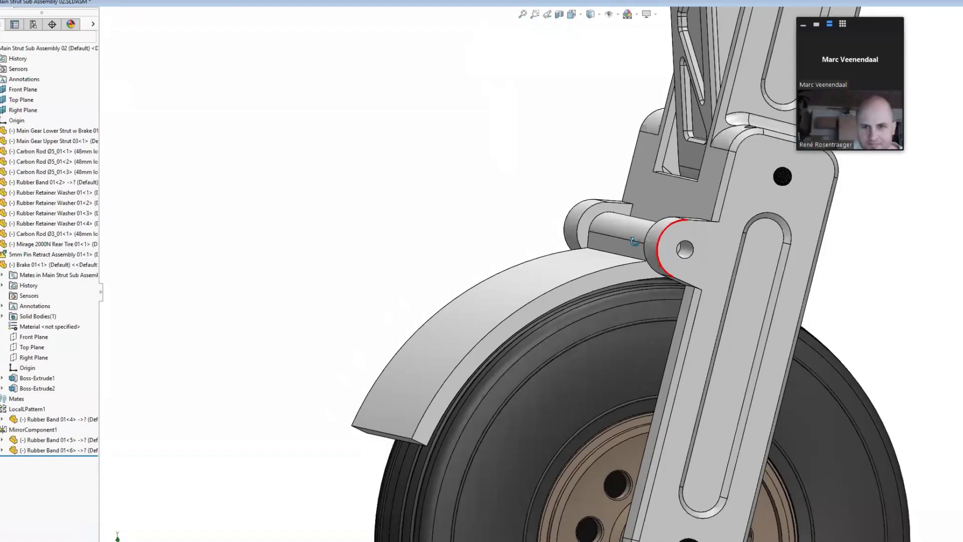
click(633, 277)
middle_drag(629, 274, 399, 149)
click(458, 235)
scroll(458, 234, down, 1)
middle_drag(471, 228, 574, 176)
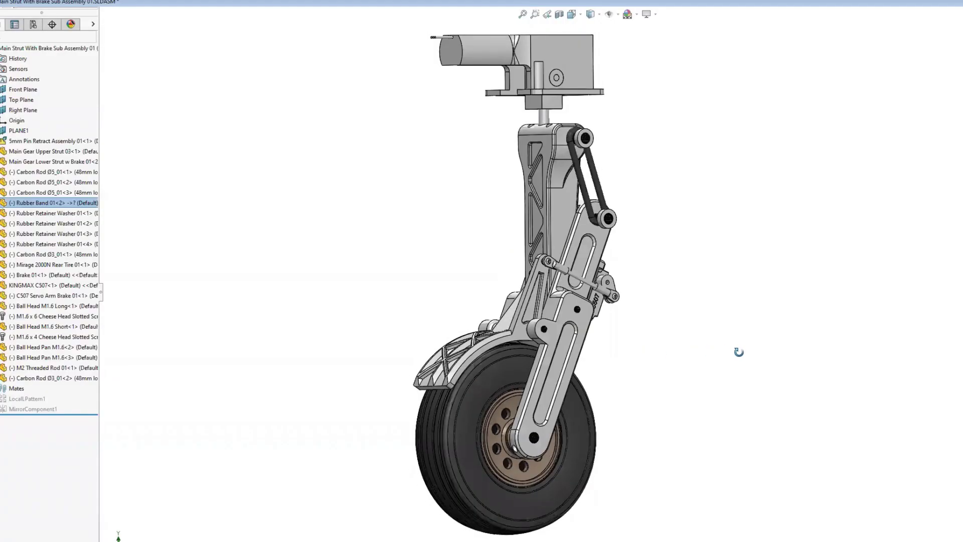
Examine the servo-driven brake linkage and brake shoe on the main strut assembly and check how the parts move
middle_drag(739, 351, 920, 354)
middle_drag(622, 379, 476, 225)
scroll(565, 319, down, 4)
drag(477, 223, 464, 224)
scroll(633, 301, up, 3)
click(630, 219)
scroll(633, 295, up, 2)
scroll(625, 227, down, 4)
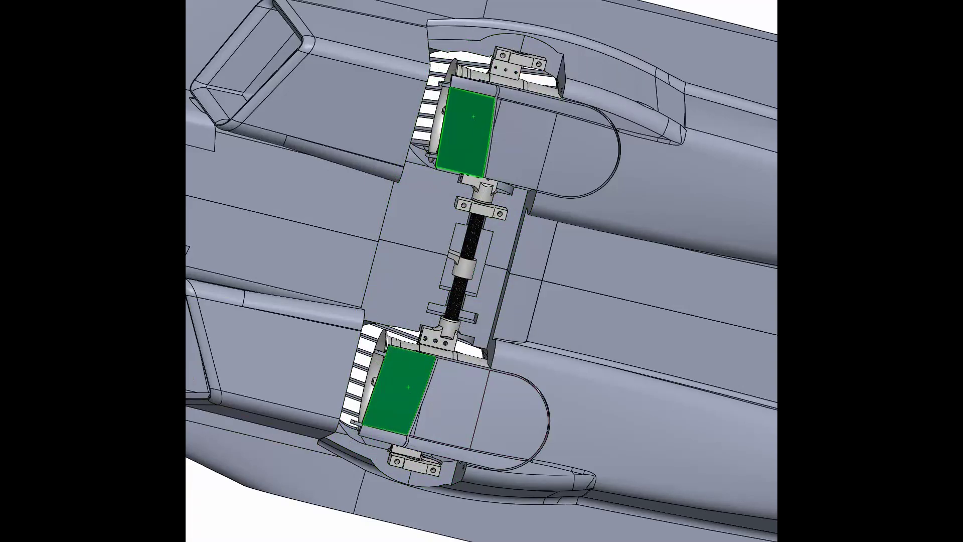
Hide the JRM V2_09 50mm EDF 01 fuselage component
right_click(339, 201)
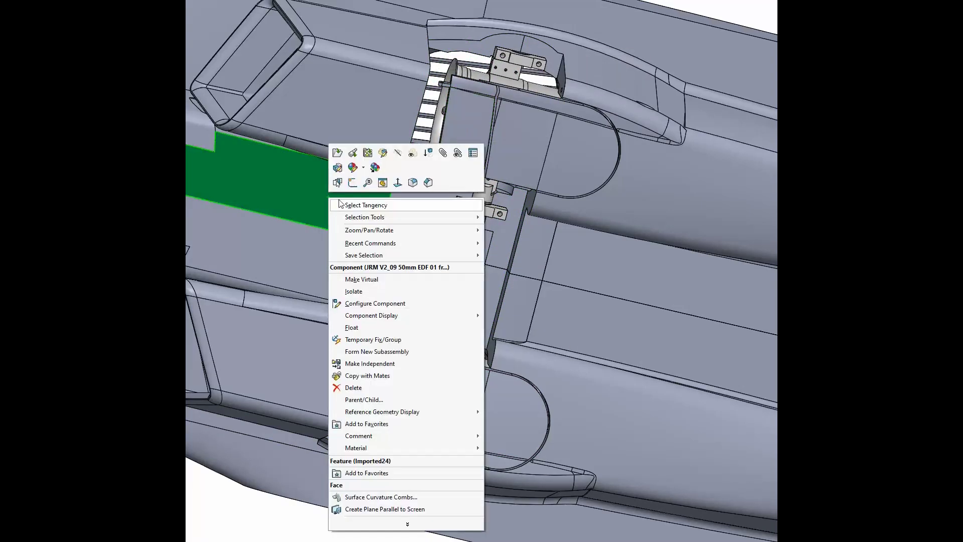
click(398, 155)
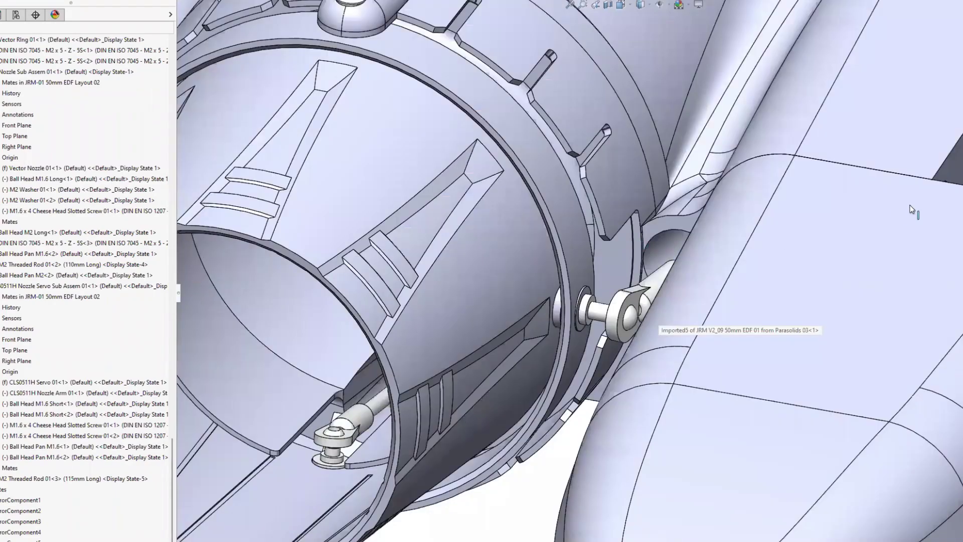
Swing the CLS0511H nozzle servo arm to move the vector nozzle's linkage
scroll(912, 210, up, 6)
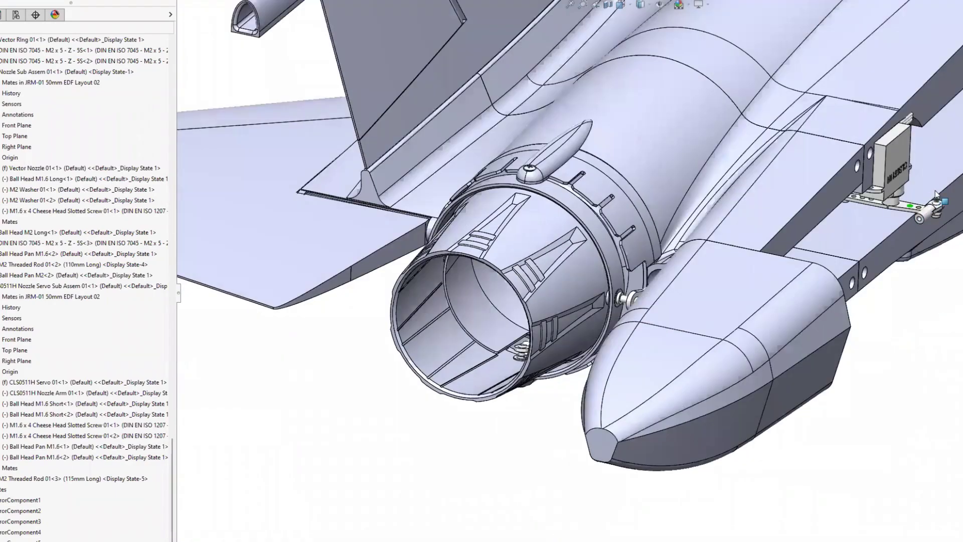
drag(888, 213, 910, 216)
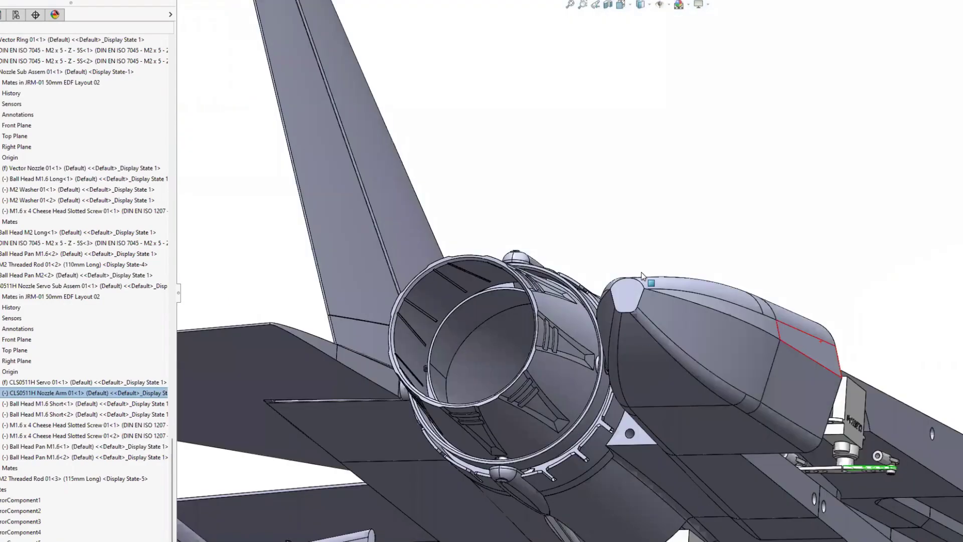
Move the 110 mm M2 threaded rod beneath the engine and swing the vector nozzle to test its linkage
scroll(641, 272, down, 5)
scroll(629, 356, up, 6)
scroll(610, 333, down, 1)
click(609, 331)
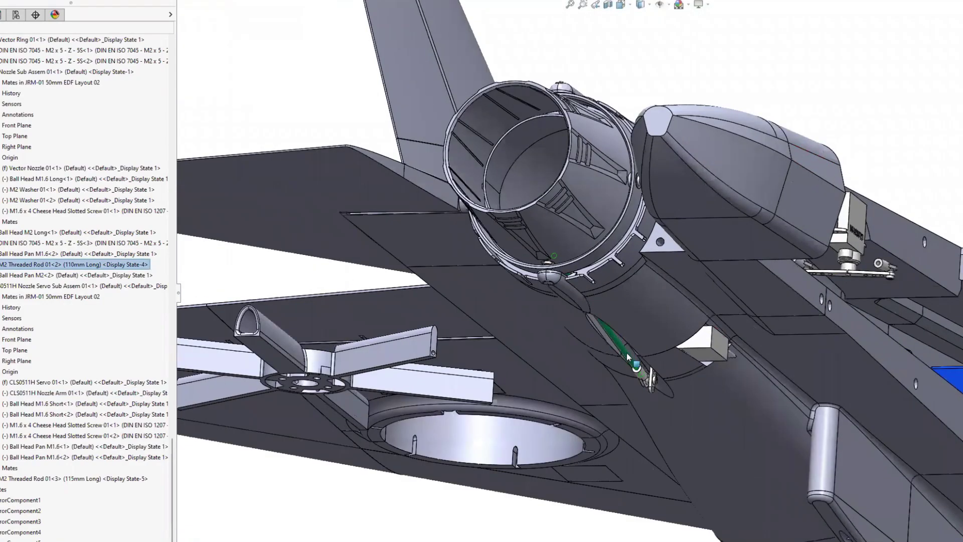
drag(627, 356, 577, 316)
drag(540, 203, 564, 294)
Examine the vectoring nozzle and its CLS0511H servo linkages from behind and along the open side of the fuselage
scroll(638, 293, up, 4)
middle_drag(787, 243, 480, 304)
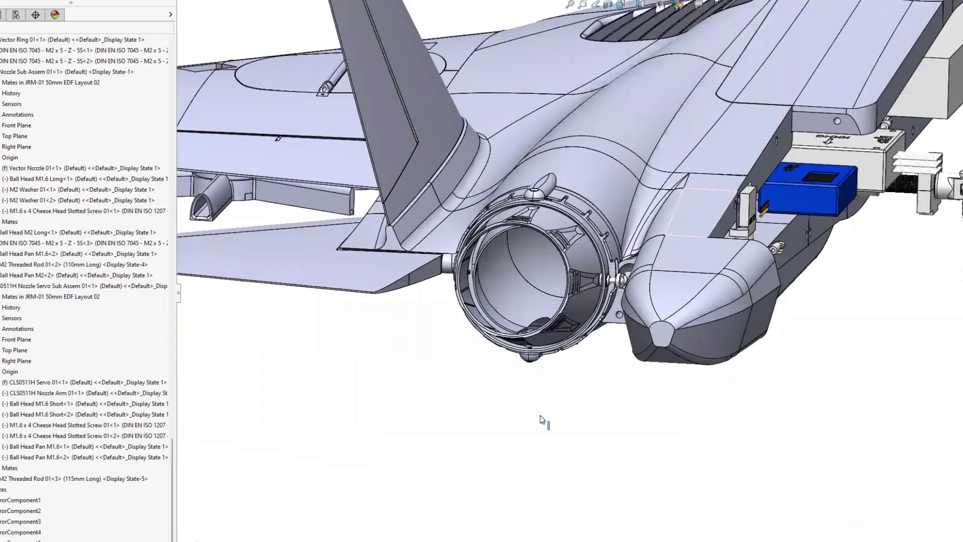
middle_drag(559, 393, 781, 299)
scroll(607, 374, down, 4)
scroll(844, 344, up, 5)
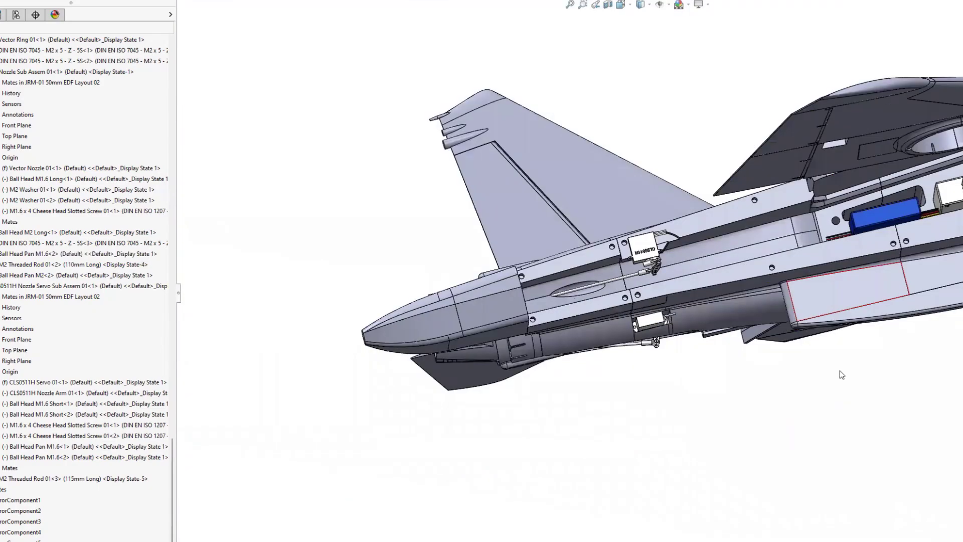
middle_drag(660, 296, 530, 209)
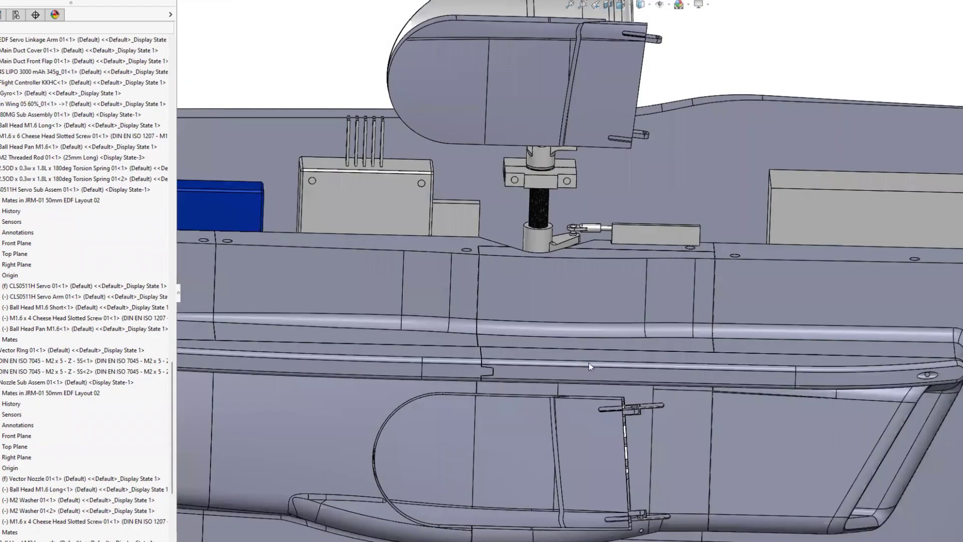
Open the JRM V2_09 50mm EDF 01 fuselage part from the assembly
middle_drag(589, 363, 697, 444)
scroll(792, 297, up, 8)
scroll(745, 331, down, 2)
scroll(699, 358, down, 8)
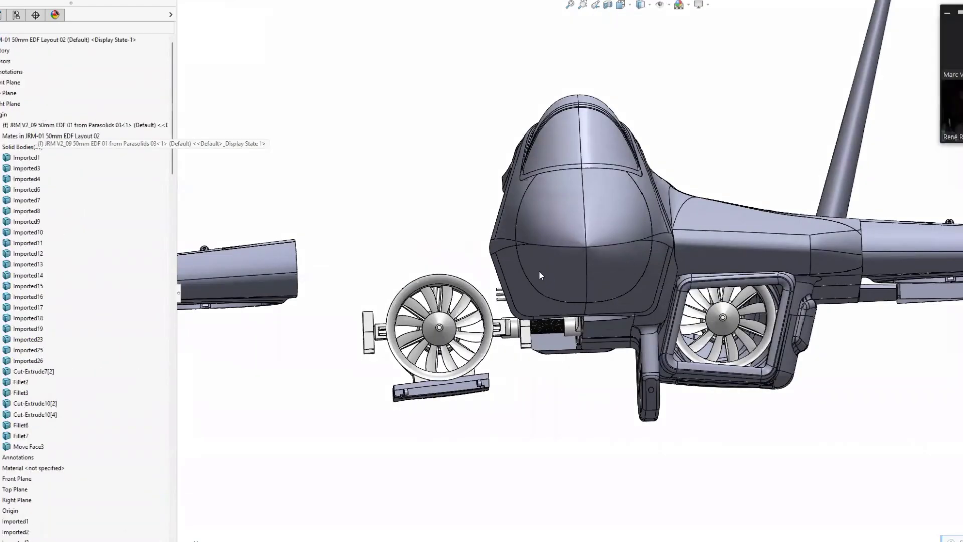
click(538, 270)
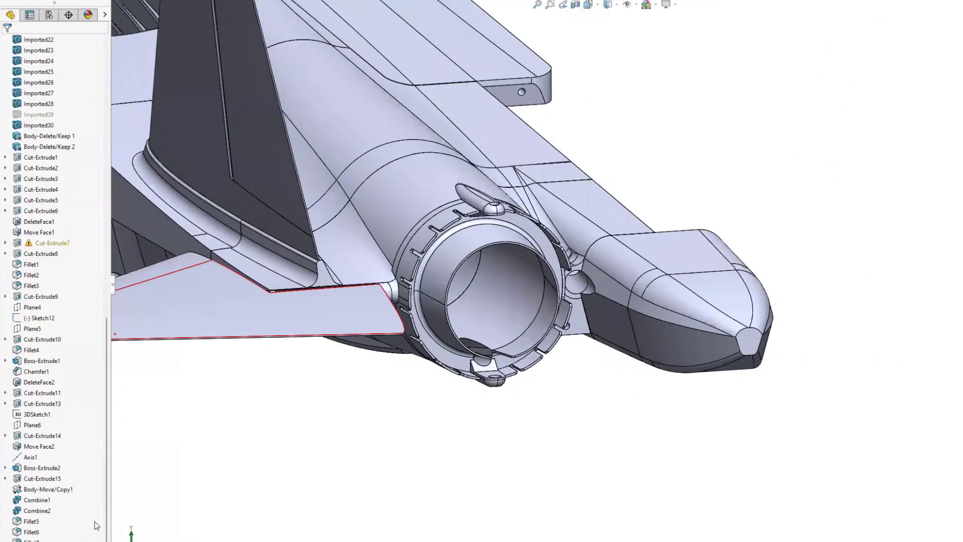
Start a body mirror about the Front Plane, selecting the main fuselage side, fin and tailplane bodies
scroll(489, 170, up, 5)
middle_drag(489, 170, 96, 108)
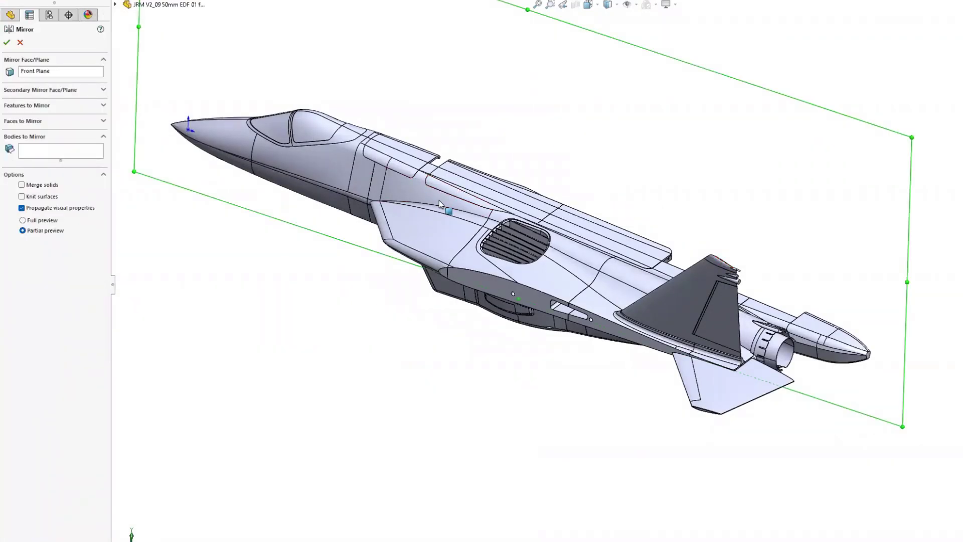
click(469, 243)
click(619, 291)
click(657, 339)
click(684, 293)
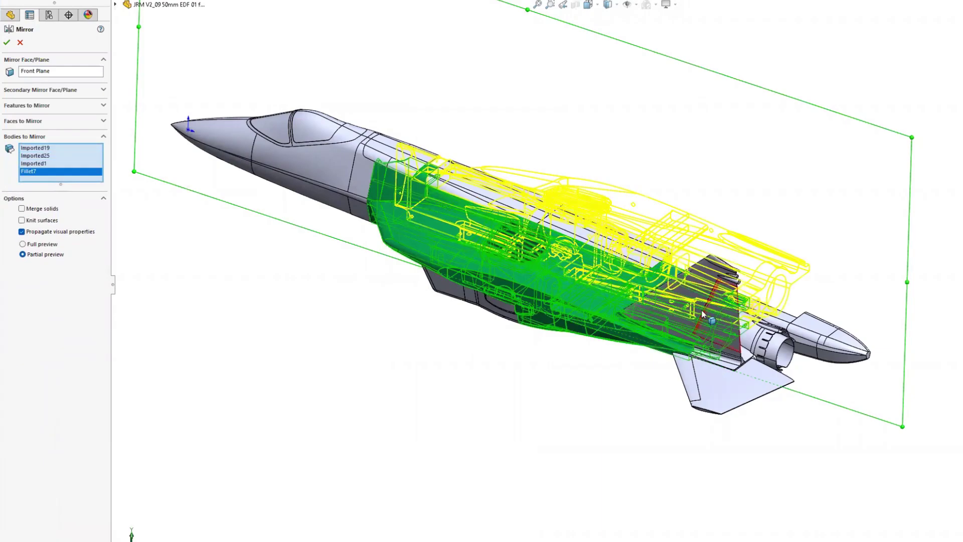
scroll(760, 382, down, 7)
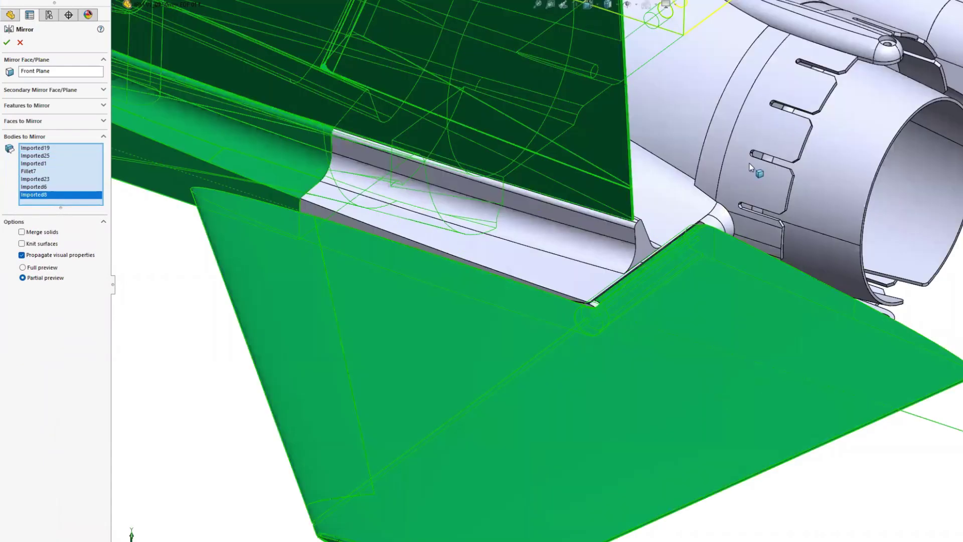
Add the engine nozzle, its surrounding ring segments and the adjoining tail bodies to the mirror selection
click(932, 244)
middle_drag(933, 243, 907, 240)
click(907, 240)
click(777, 166)
click(926, 226)
click(934, 266)
scroll(656, 54, up, 2)
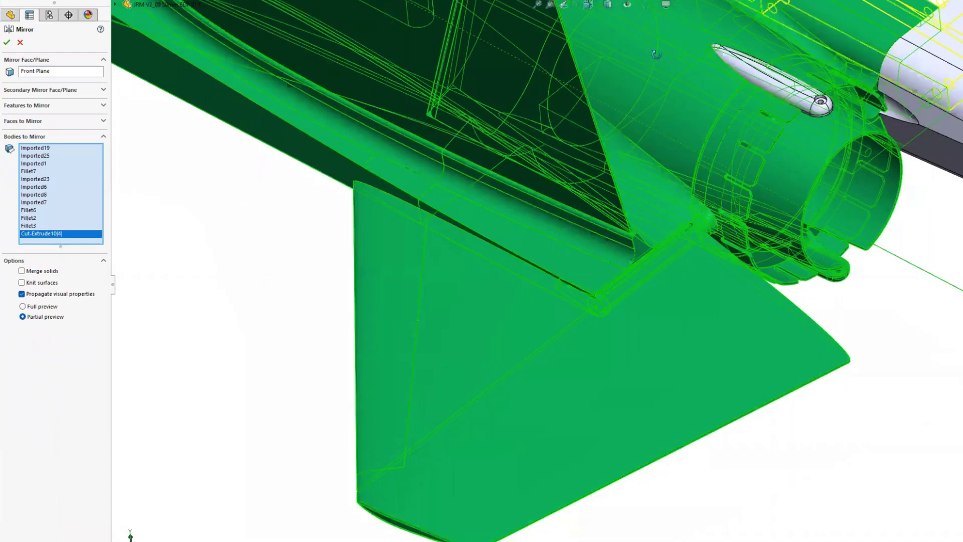
Add the remaining underside bodies, including Imported26, Imported11 and Imported12, and complete the mirror with partial preview
click(740, 206)
middle_drag(740, 206, 729, 470)
middle_drag(694, 430, 669, 365)
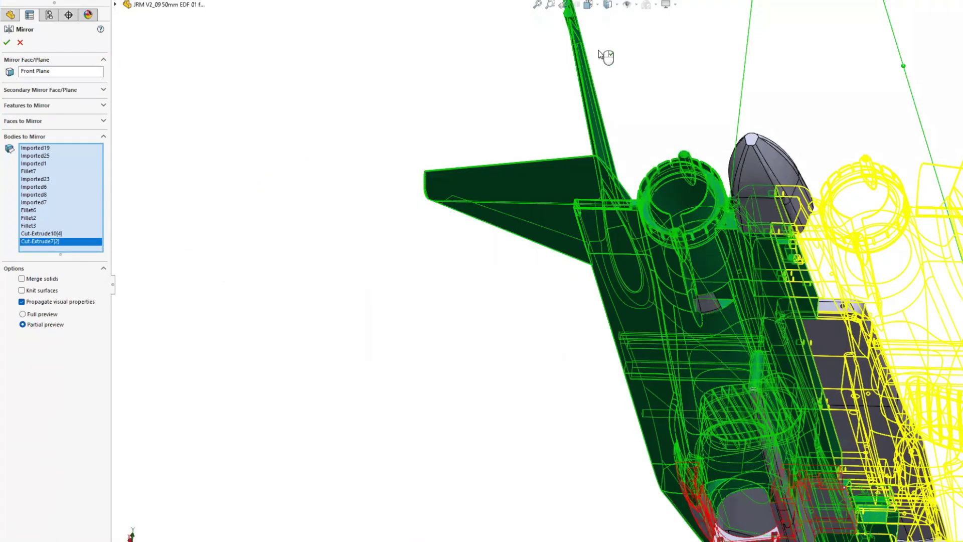
click(729, 529)
click(822, 484)
scroll(730, 420, down, 2)
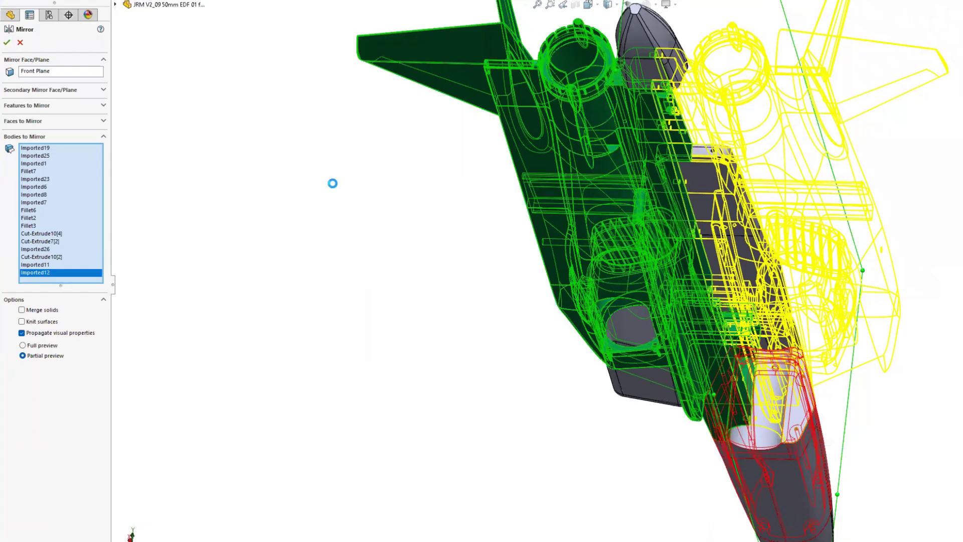
middle_drag(332, 183, 666, 373)
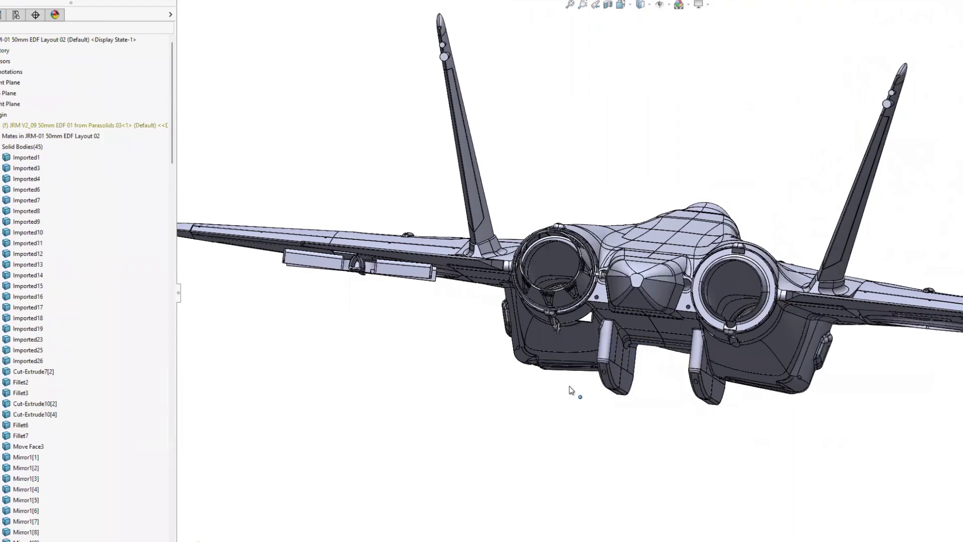
Examine the mirrored airframe in the assembly from behind, comparing both engine outlets and tail fins
middle_drag(570, 390, 708, 368)
scroll(579, 272, down, 3)
scroll(710, 371, up, 4)
middle_drag(694, 441, 684, 389)
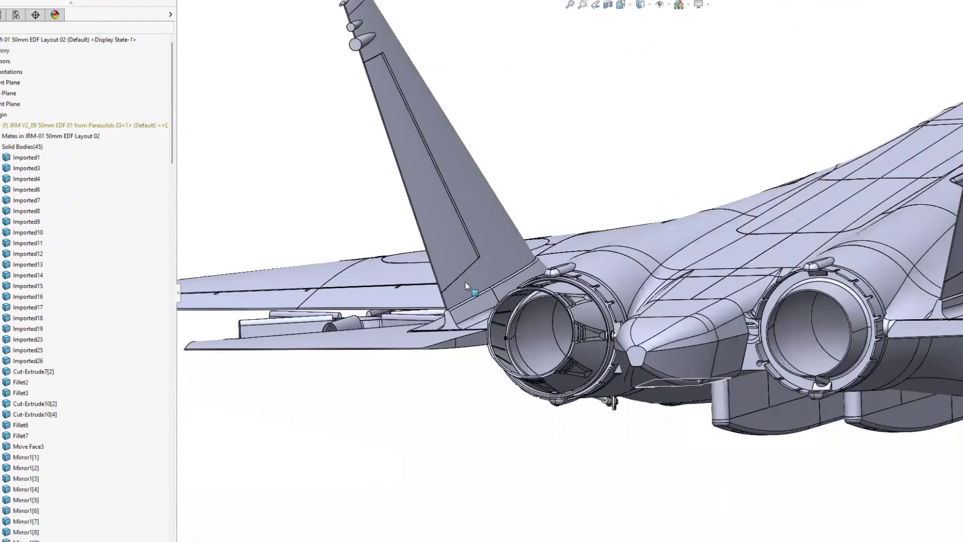
middle_drag(465, 281, 468, 310)
scroll(553, 326, down, 5)
Inspect the vector ring and nozzle on the rear engine outlet from above and behind
click(569, 275)
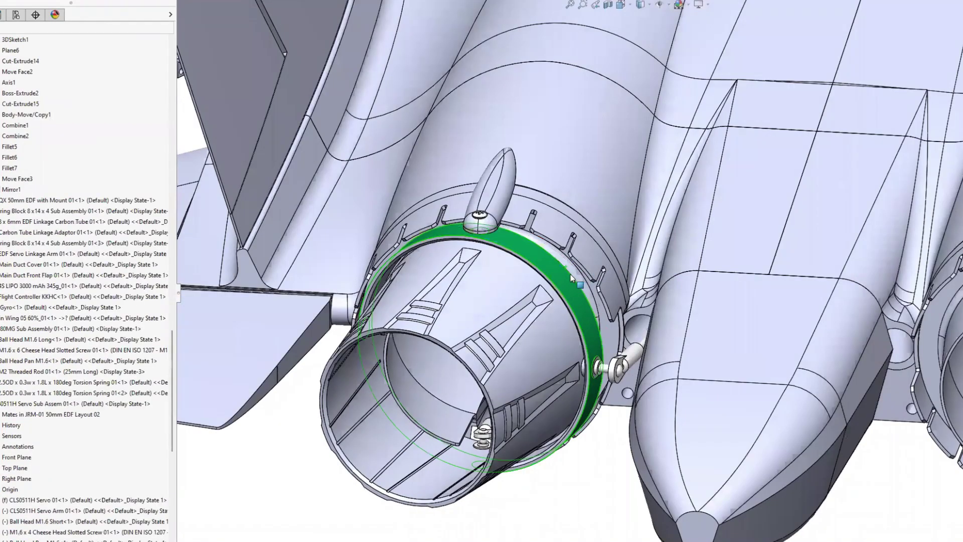
scroll(570, 278, down, 4)
middle_drag(571, 277, 510, 296)
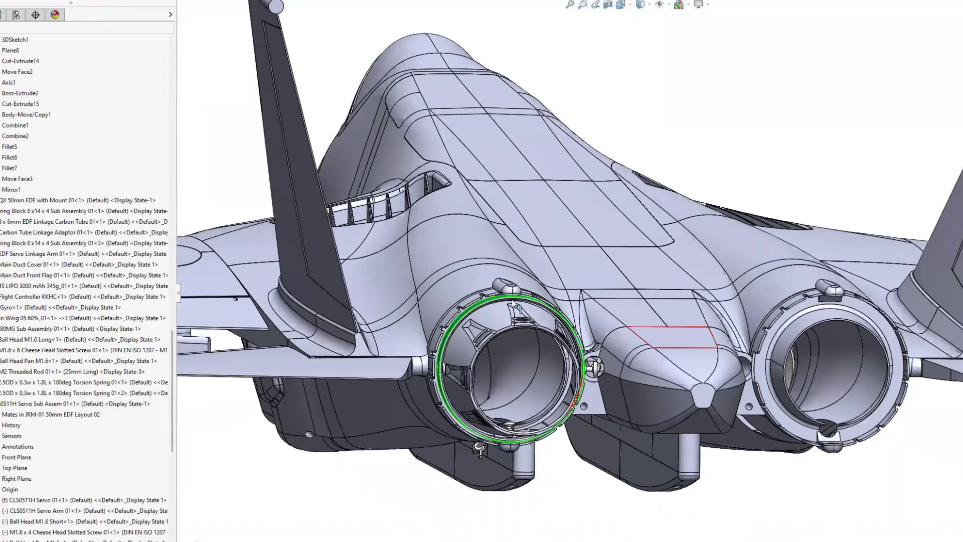
click(511, 304)
scroll(511, 304, down, 4)
scroll(636, 360, up, 4)
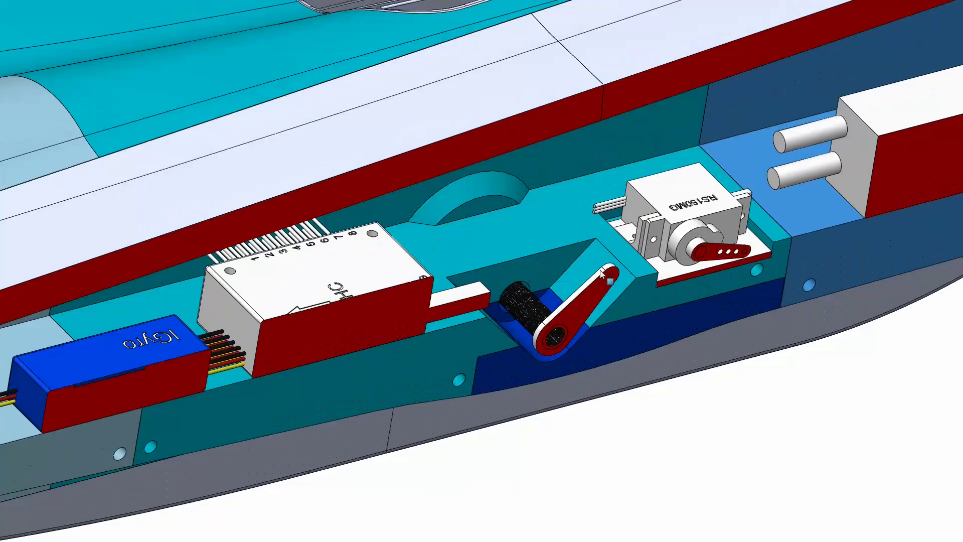
Move the EDF servo linkage arm and hide the central fuselage to expose the fans and nozzle linkages
drag(573, 273, 610, 266)
key(shift+Tab)
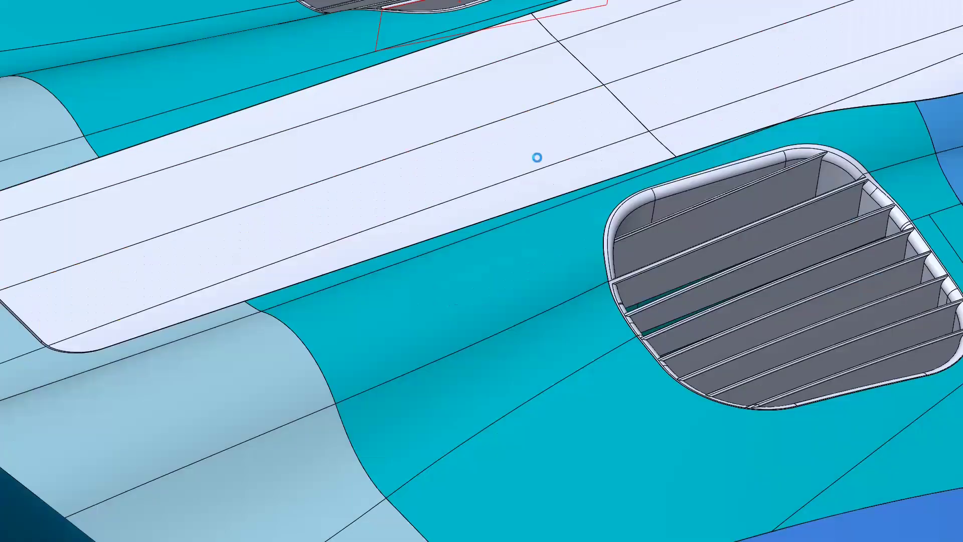
right_click(544, 193)
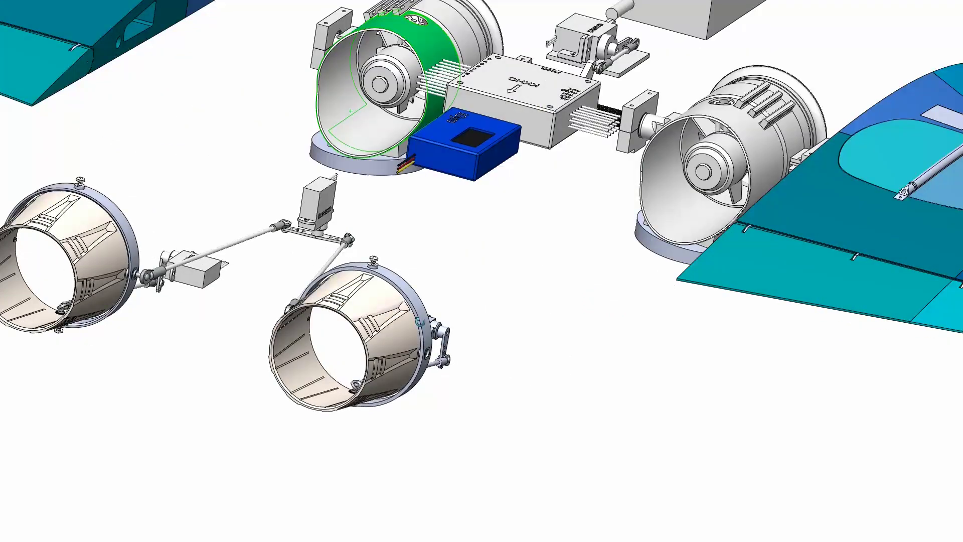
middle_drag(420, 321, 403, 351)
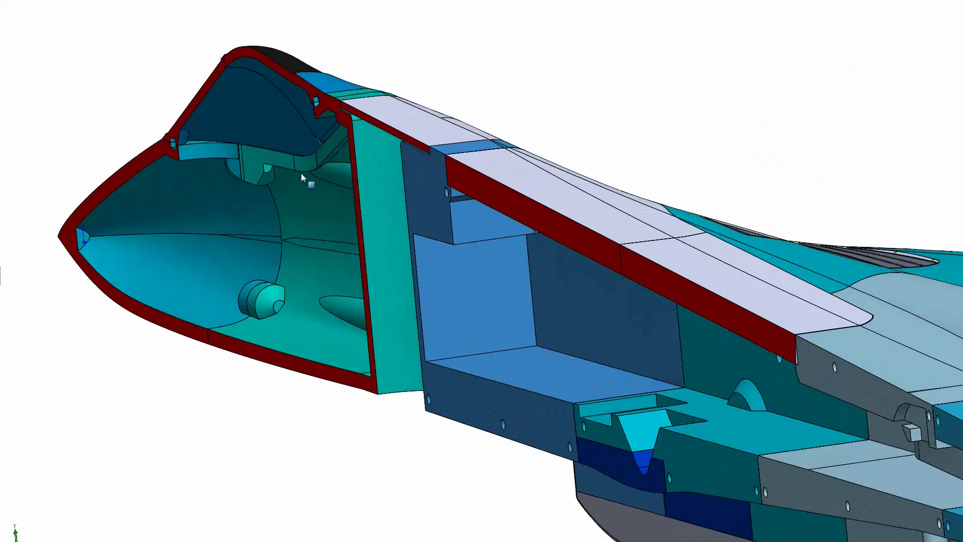
Examine the sectioned nose, the canopy seating and magnet recesses, and the equipment bays inside the fuselage
scroll(301, 173, up, 1)
scroll(301, 173, down, 1)
middle_drag(311, 178, 297, 146)
scroll(296, 146, down, 3)
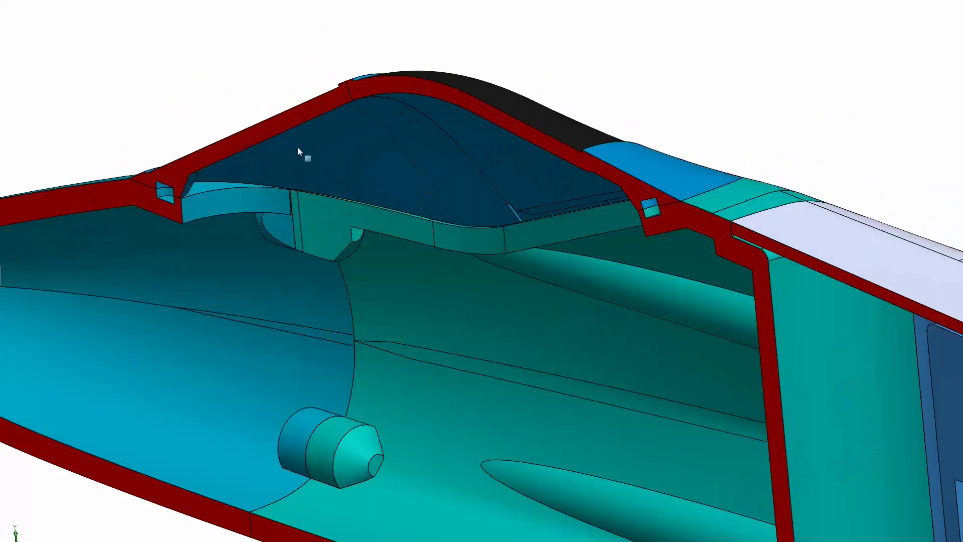
click(304, 151)
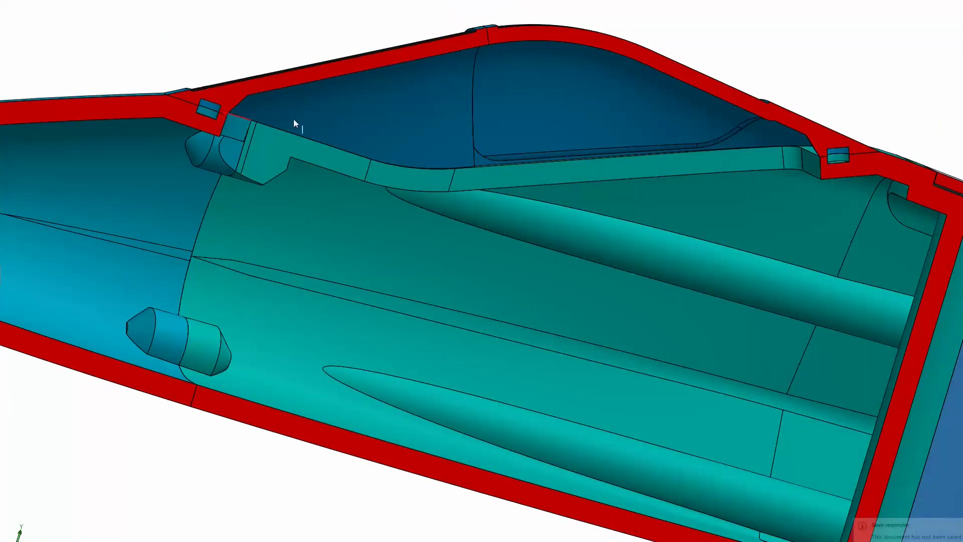
scroll(457, 218, up, 4)
middle_drag(565, 294, 619, 338)
scroll(618, 338, up, 3)
scroll(763, 326, down, 2)
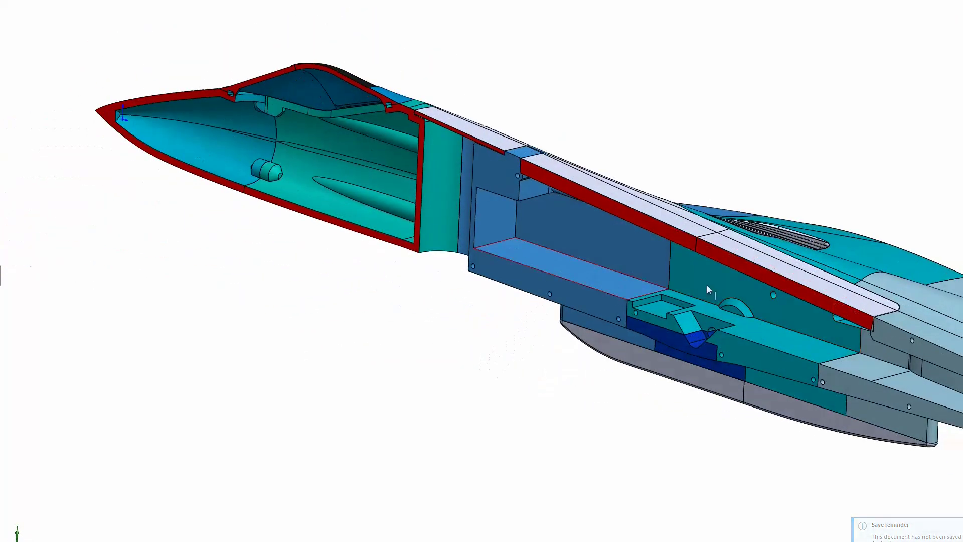
scroll(776, 257, down, 2)
middle_drag(776, 257, 627, 299)
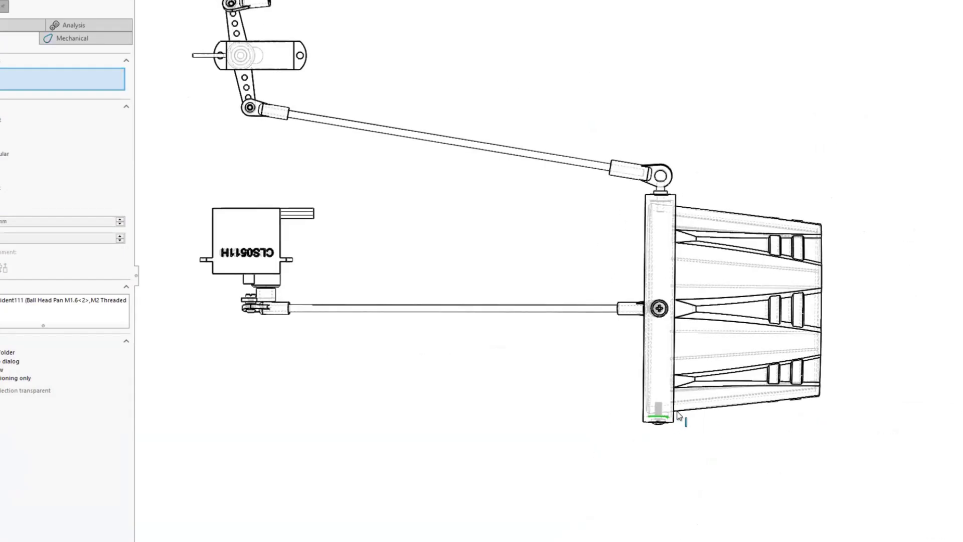
Set the M2 threaded rod between the nozzle servo arm and the vector ring to the 120mm Long configuration
scroll(652, 276, up, 2)
scroll(421, 161, down, 2)
drag(658, 213, 572, 195)
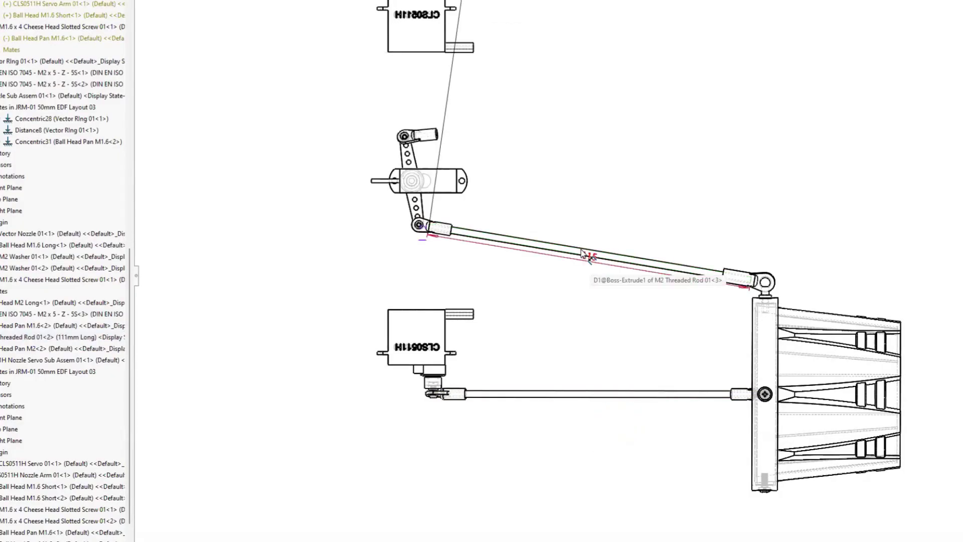
click(544, 245)
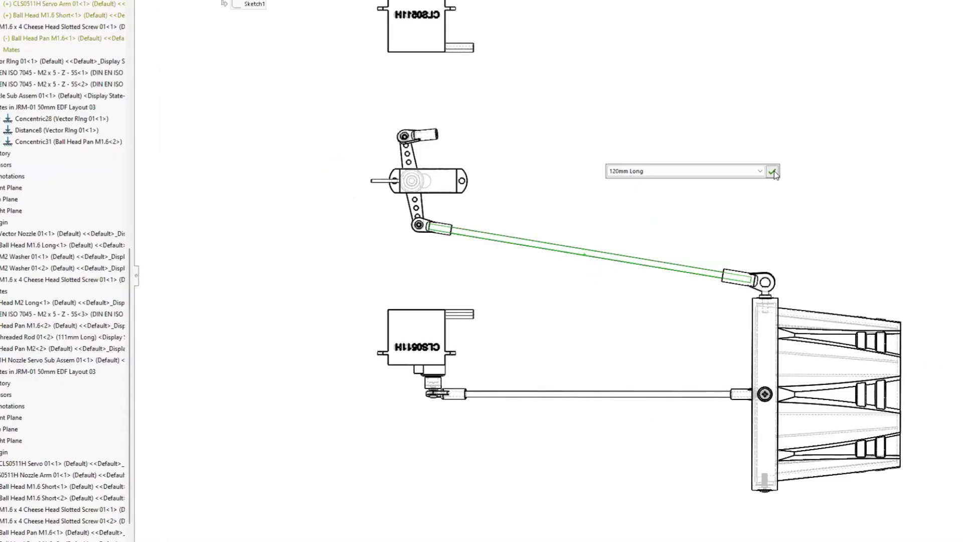
click(772, 171)
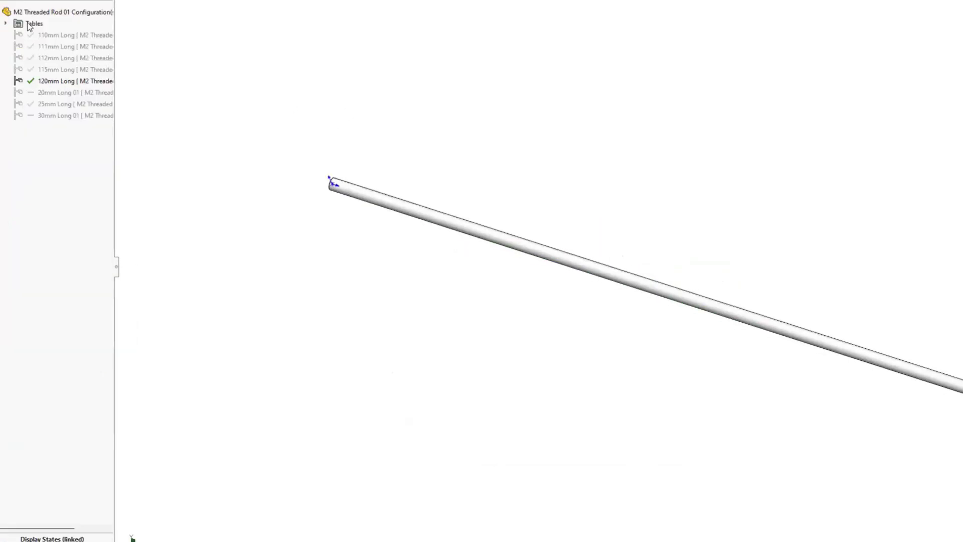